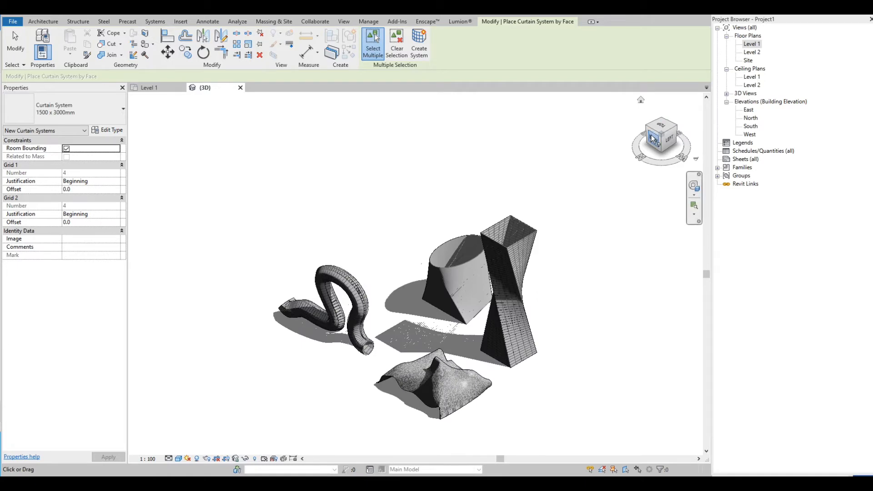
- Examine the finished curtain-system masses and the wavy surface in the 3D view from several sides
click(648, 129)
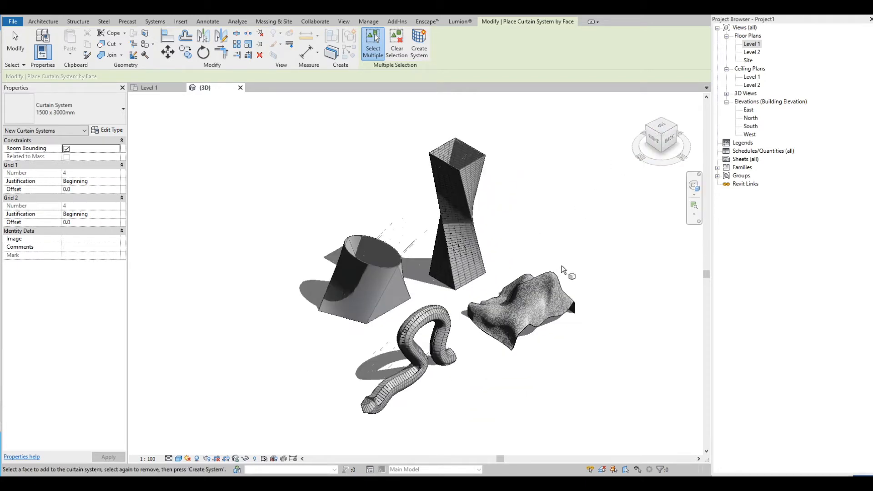
click(662, 121)
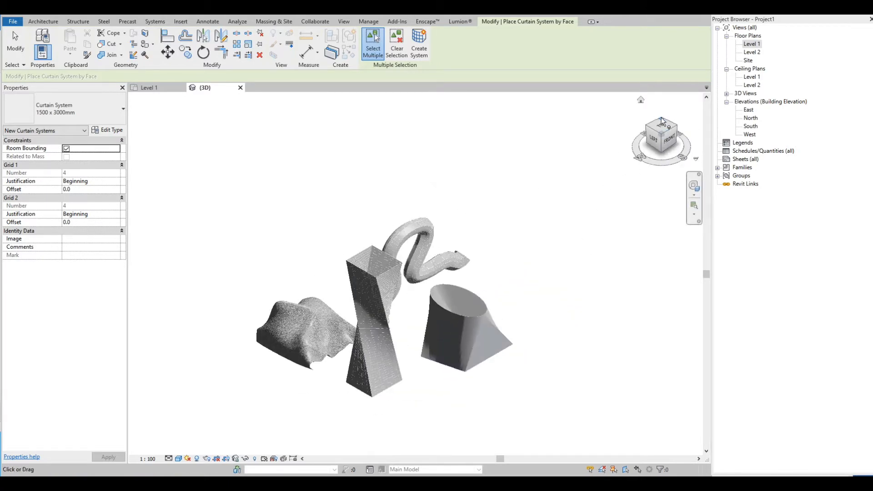
click(662, 122)
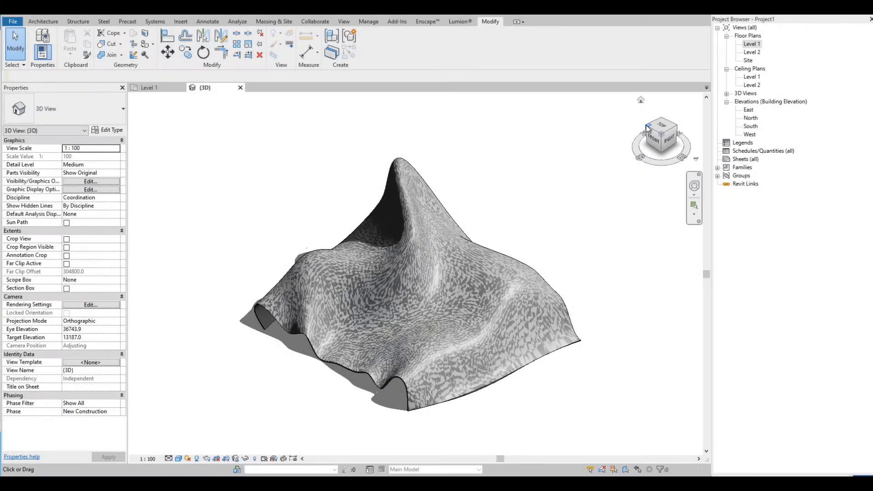
click(647, 129)
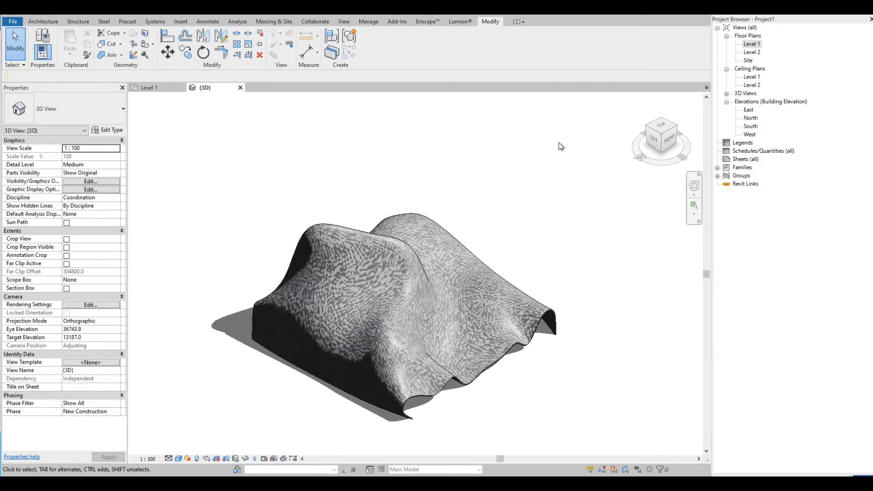
scroll(200, 209, down, 4)
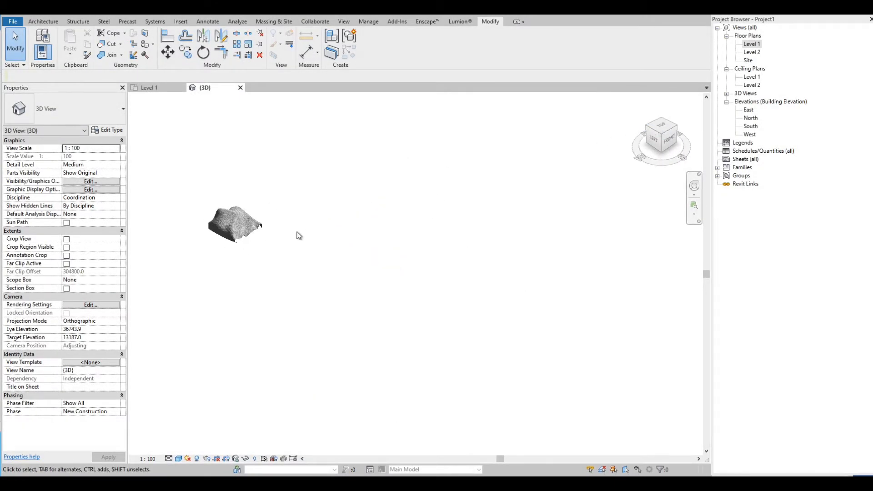
mouse_move(298, 236)
shift+middle_down()
mouse_move(340, 316)
mouse_move(300, 232)
shift+middle_up()
scroll(300, 233, up, 3)
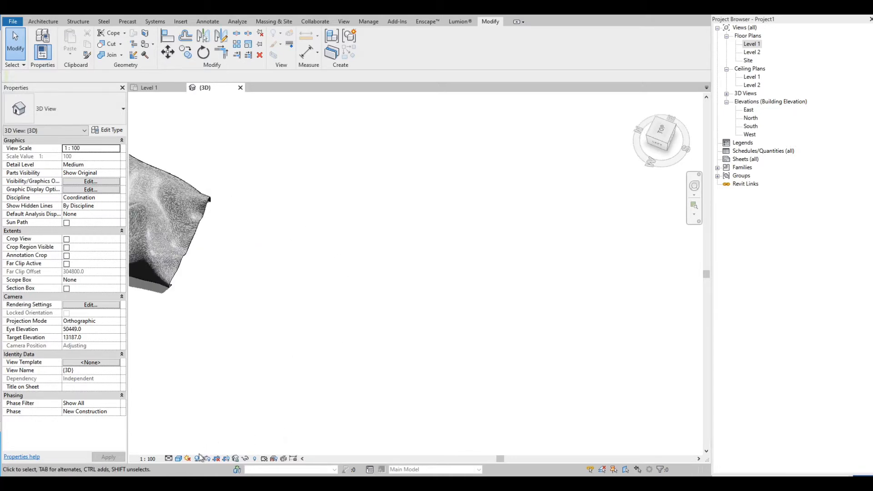
scroll(389, 361, down, 2)
scroll(289, 285, up, 2)
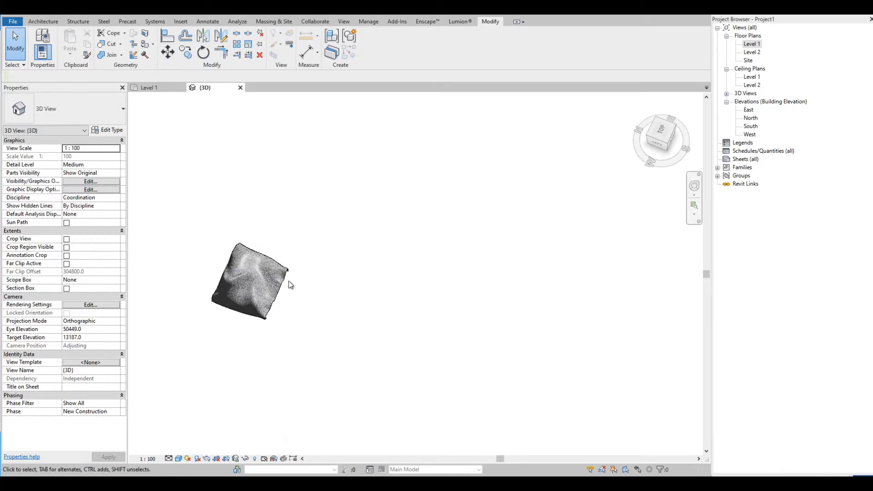
shift+middle_drag(330, 338, 333, 240)
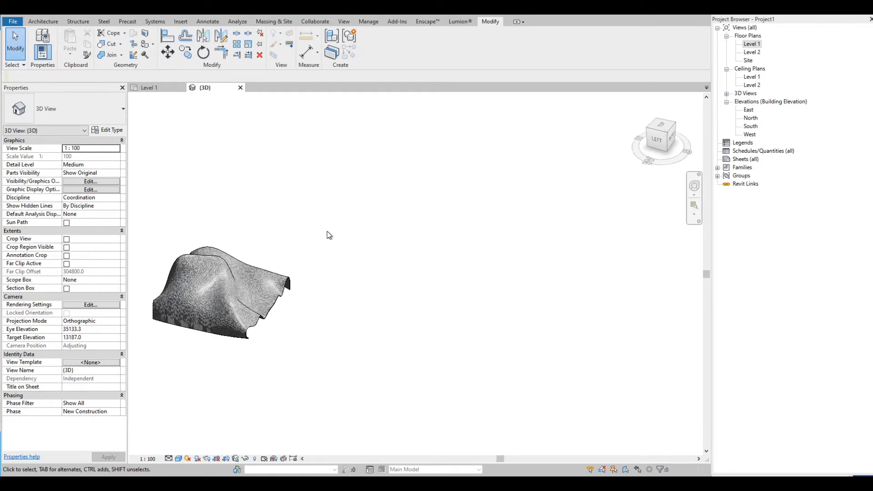
- Start a new in-place mass in the 3D view, accepting the mass name
click(277, 22)
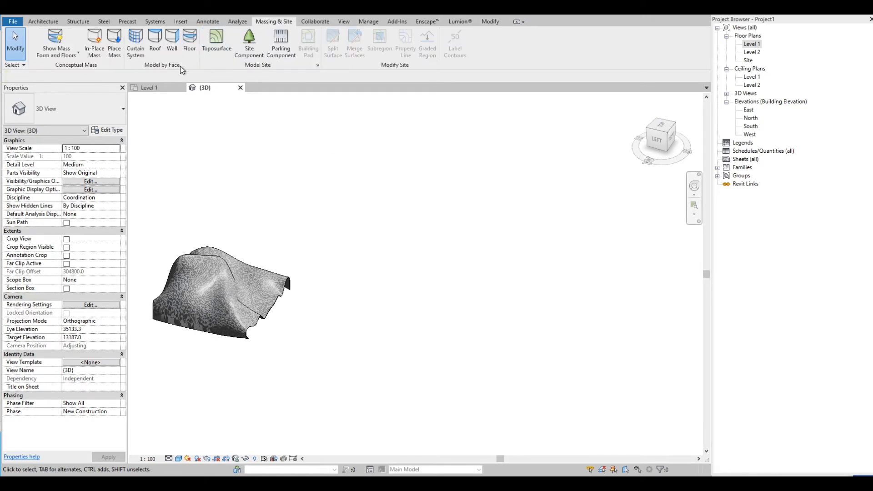
click(94, 43)
click(298, 330)
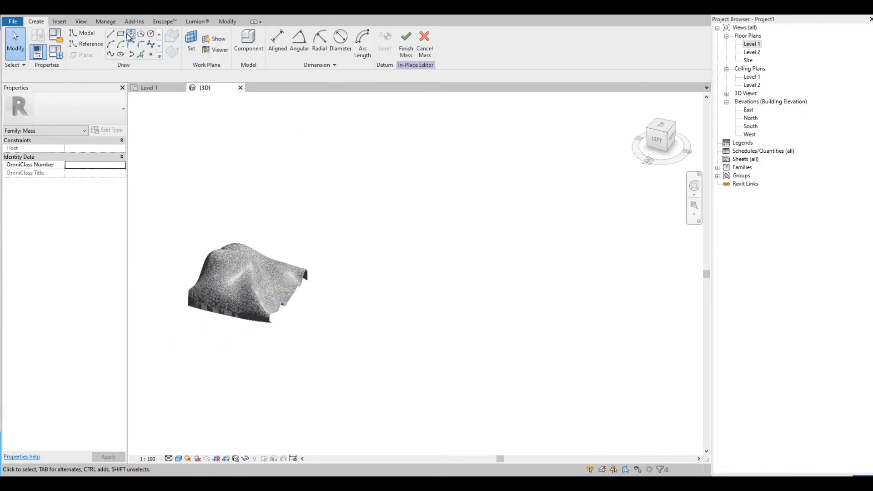
- Sketch a model-line rectangle about 20000 by 21000 mm on Level 1 beside the wavy surface
click(124, 36)
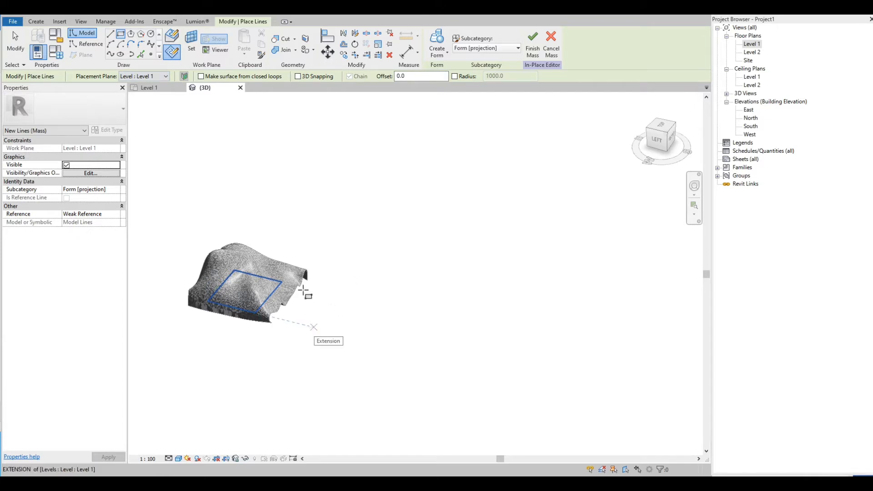
click(315, 328)
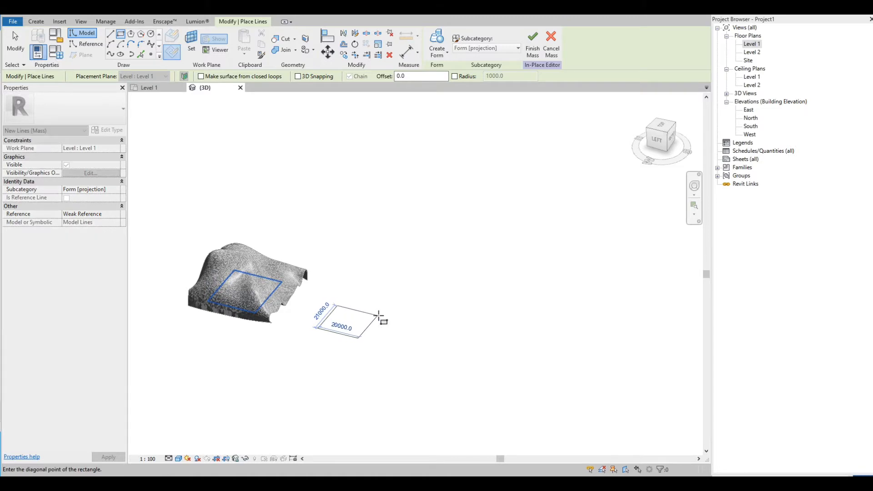
click(381, 314)
scroll(346, 309, up, 5)
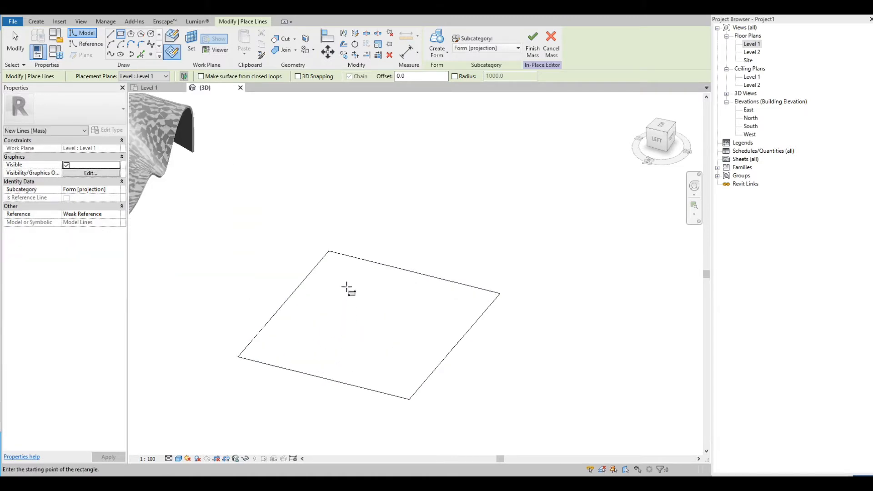
key(Escape)
- Select the whole rectangle chain and create a solid form from it
key(Tab)
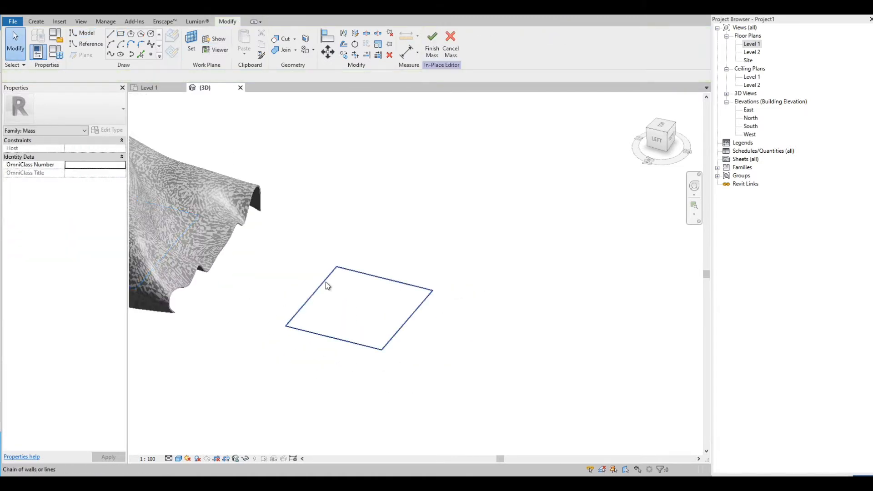
click(326, 282)
scroll(342, 399, down, 2)
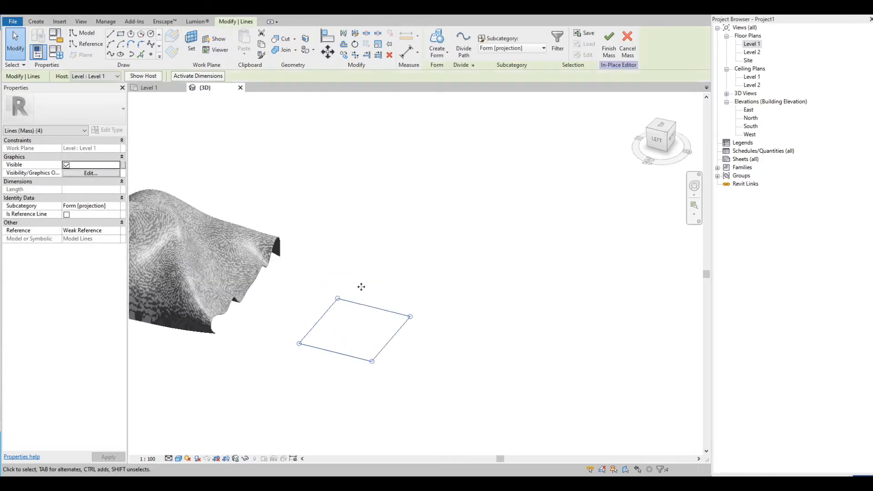
click(437, 44)
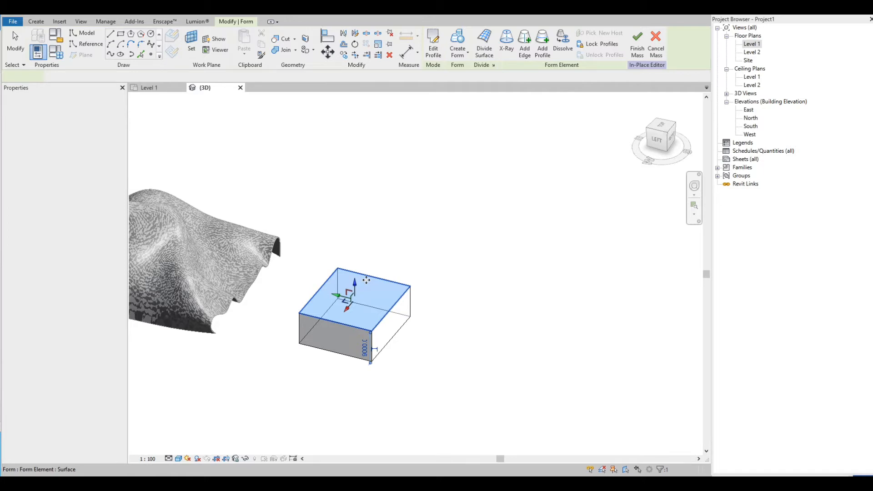
click(366, 280)
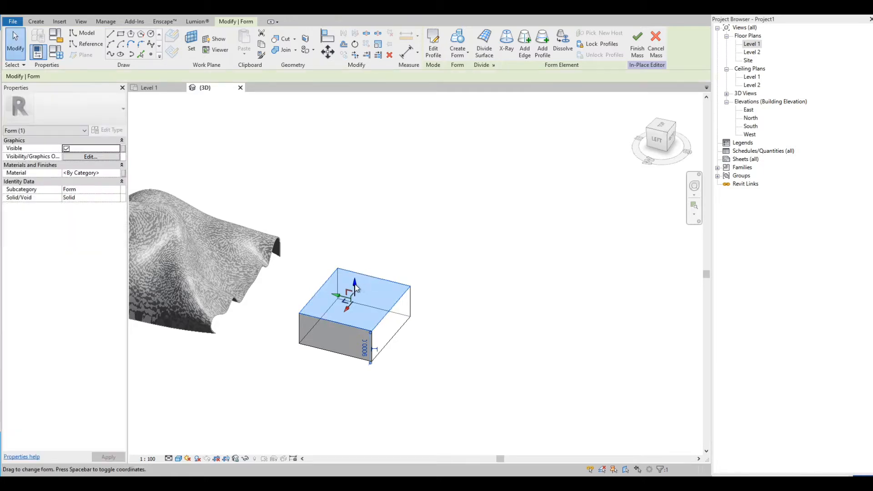
- Raise the top face of the box freehand so the form is about 79300 mm tall
drag(359, 286, 357, 151)
scroll(352, 273, down, 3)
scroll(387, 128, up, 2)
click(391, 120)
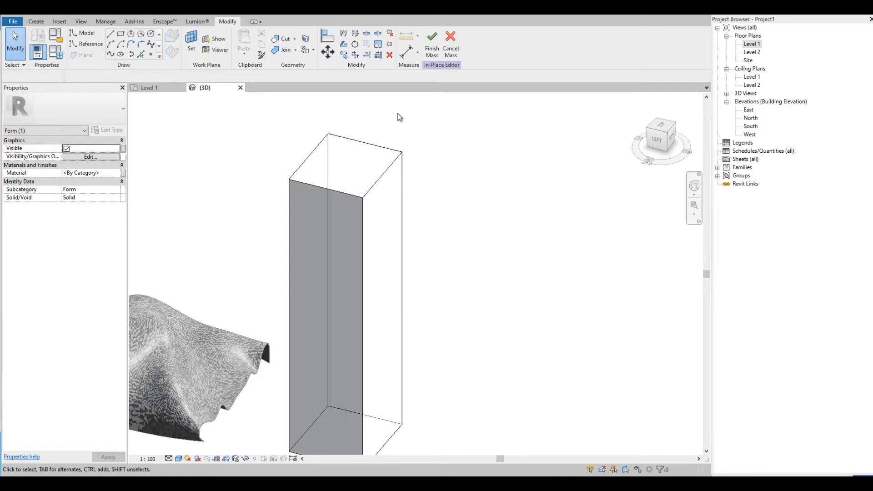
scroll(398, 114, down, 1)
scroll(363, 151, up, 1)
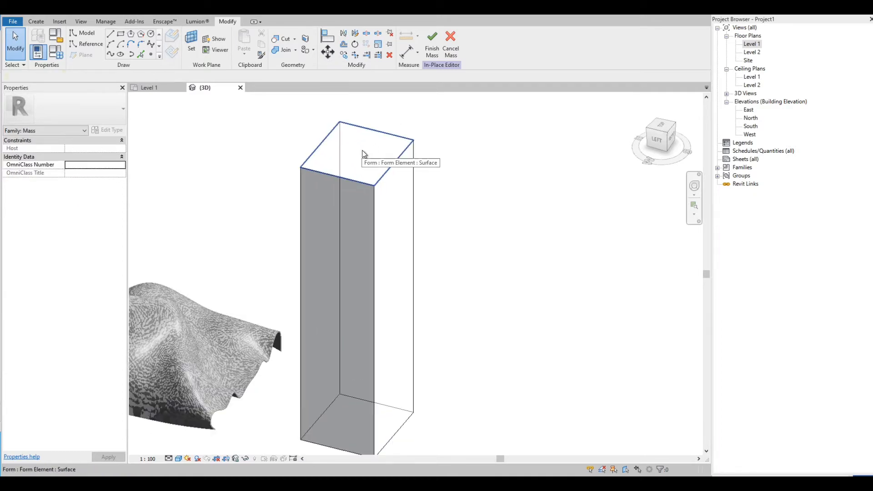
- Rotate the tower's top face 90° clockwise about its centre to twist the form
click(363, 153)
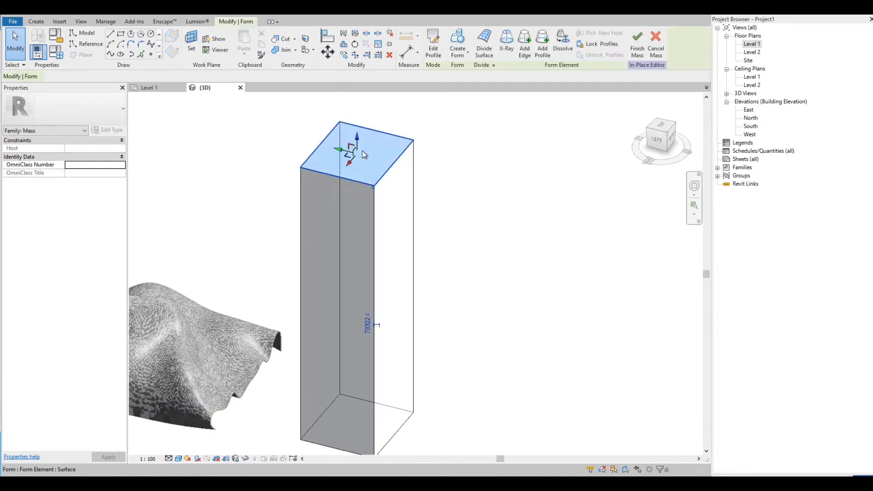
click(355, 44)
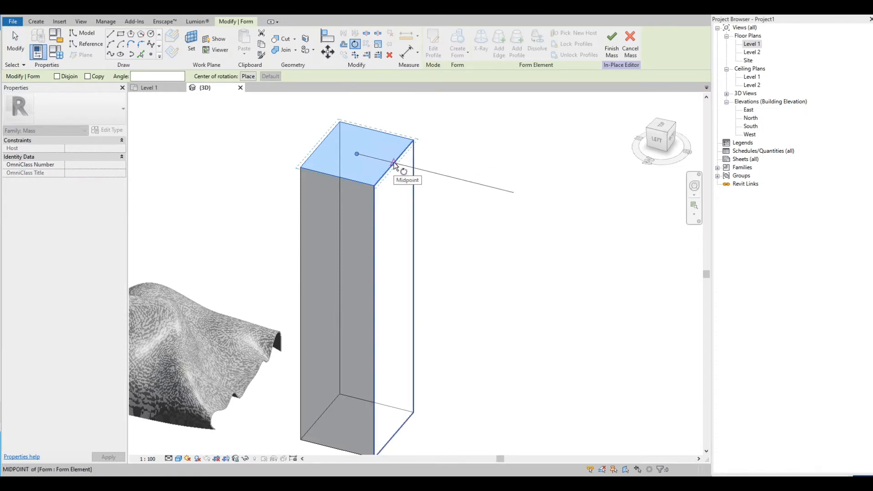
click(395, 164)
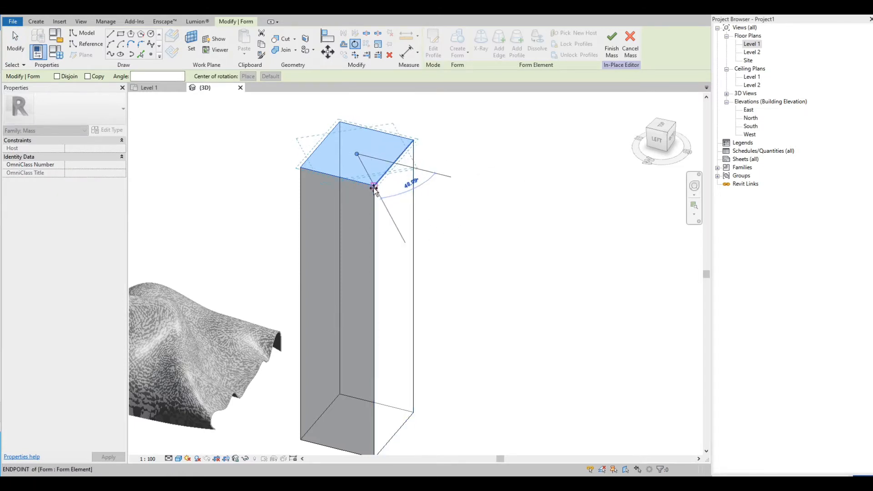
click(338, 176)
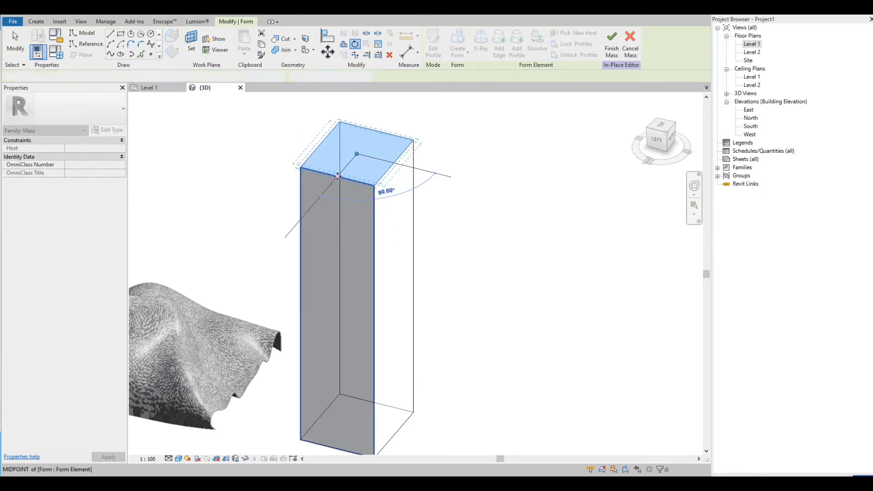
scroll(337, 176, down, 1)
click(281, 173)
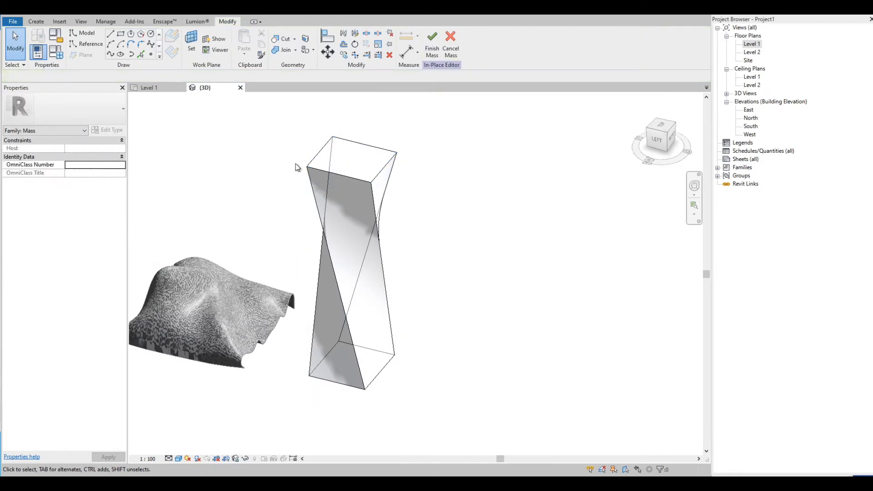
- Finish the in-place mass of the twisted tower and dismiss the save reminder without saving
shift+middle_drag(297, 168, 424, 206)
scroll(336, 226, up, 2)
scroll(345, 137, up, 3)
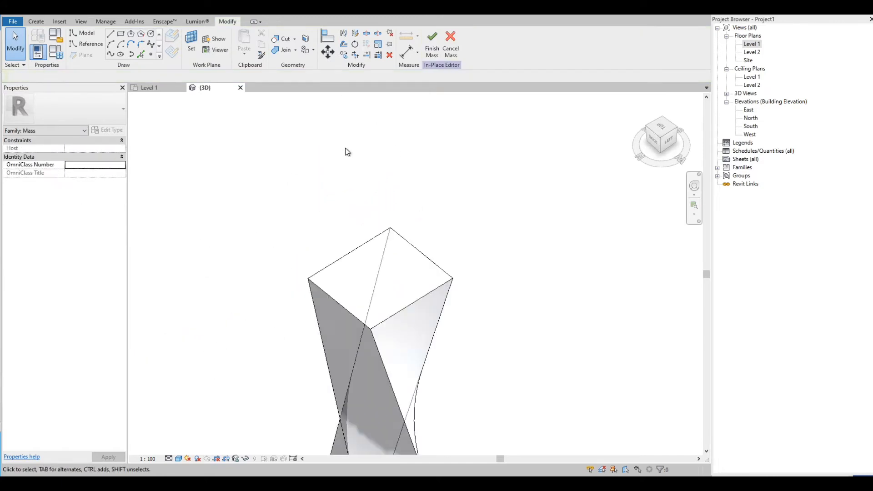
scroll(341, 200, down, 3)
shift+middle_drag(327, 234, 380, 255)
scroll(376, 225, up, 4)
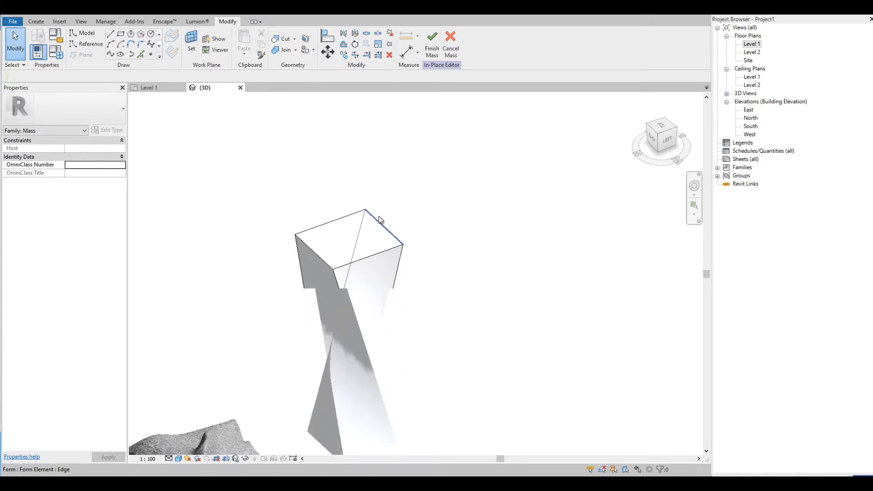
scroll(380, 220, down, 3)
click(431, 40)
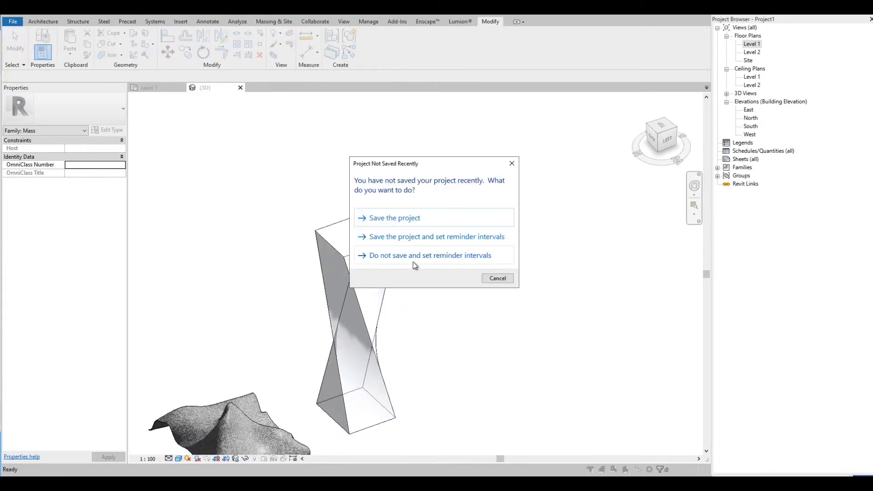
click(516, 164)
scroll(435, 165, down, 1)
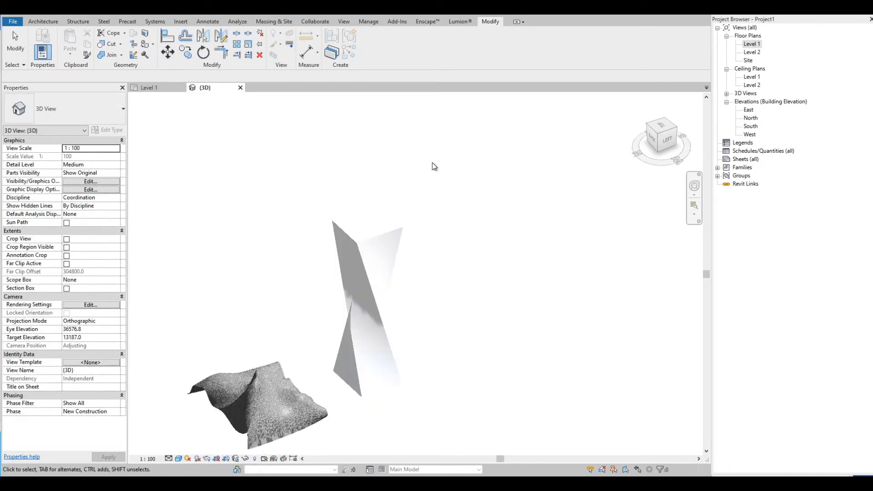
shift+middle_drag(441, 195, 441, 209)
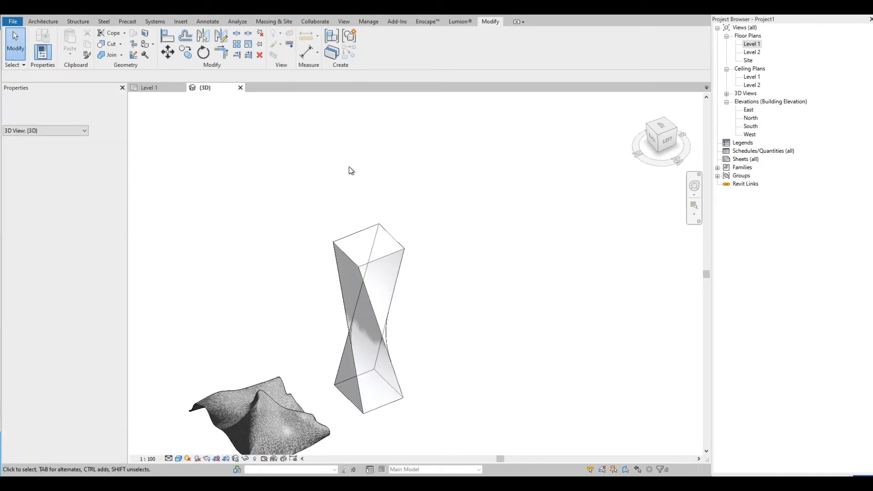
- Cover three side faces of the twisted tower mass with a 1500 x 3000mm curtain system by face
click(267, 23)
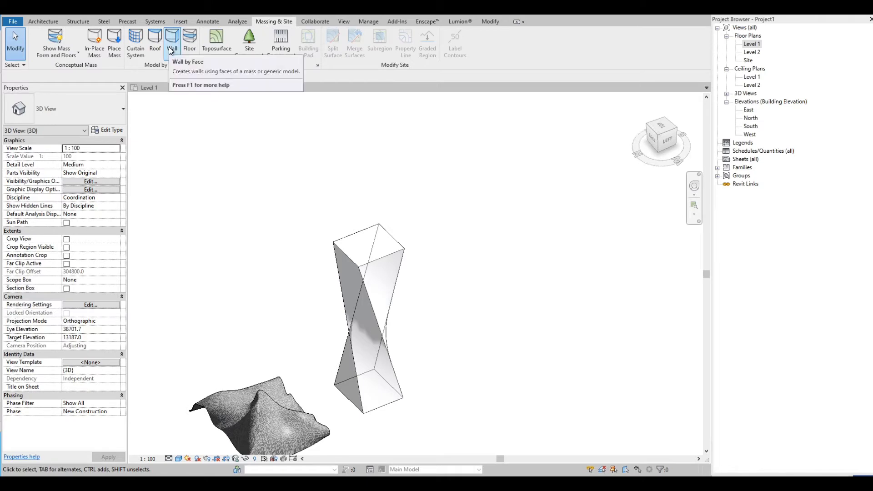
click(134, 37)
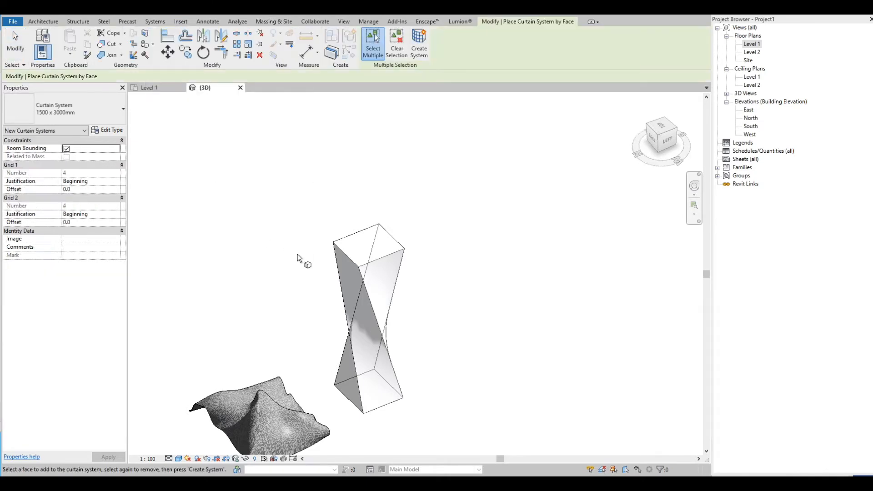
click(355, 286)
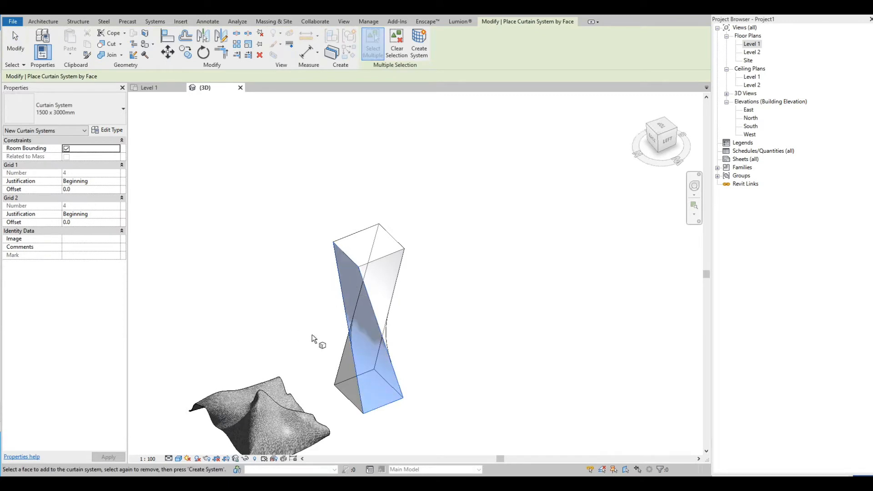
click(385, 288)
scroll(424, 276, up, 1)
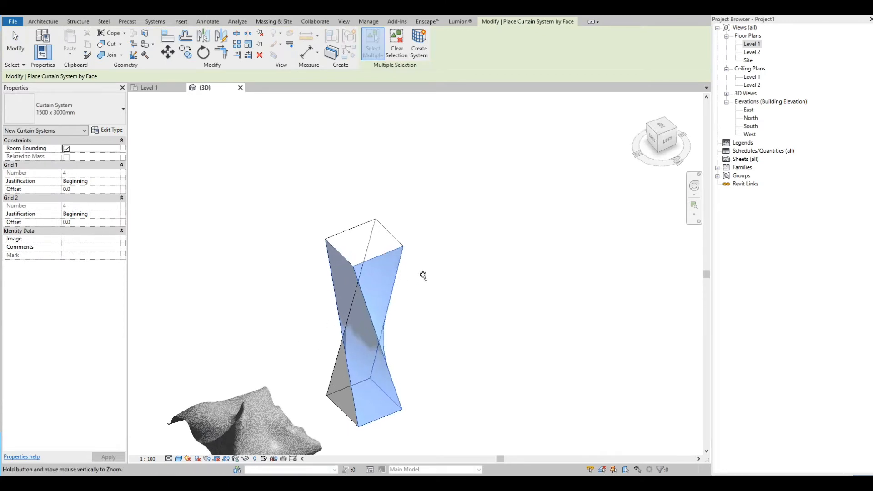
shift+middle_drag(440, 271, 330, 238)
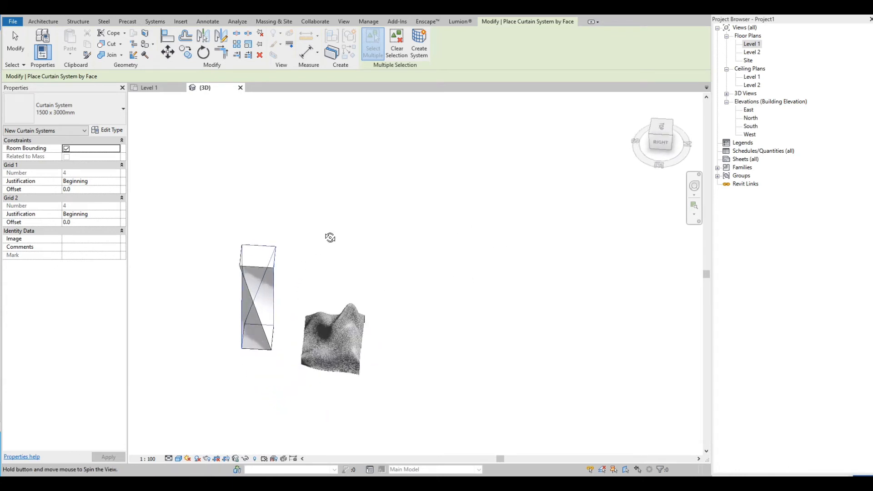
scroll(251, 318, up, 3)
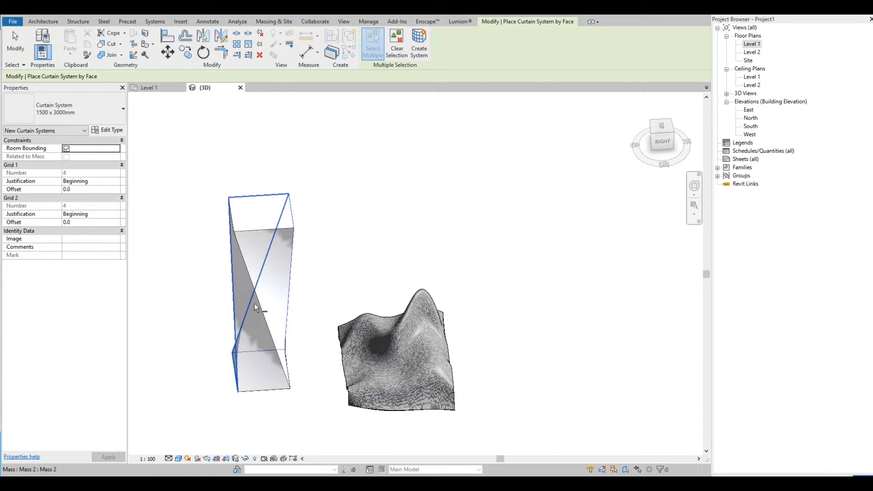
click(261, 343)
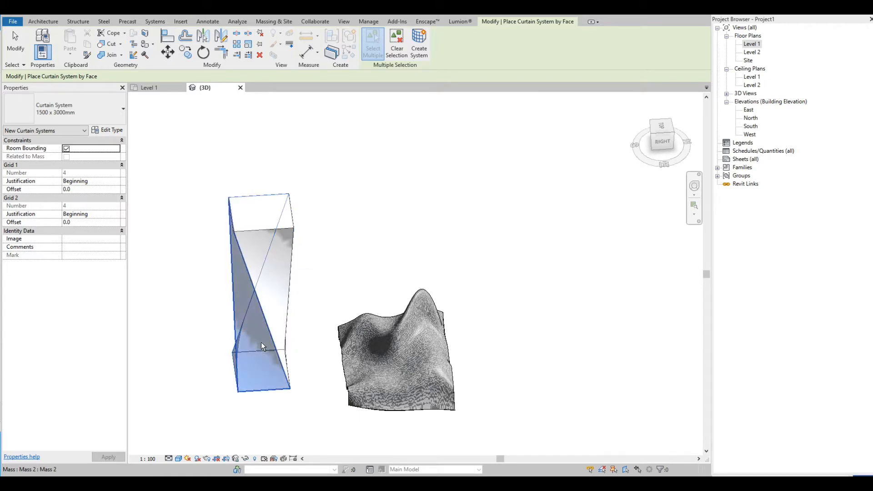
click(276, 297)
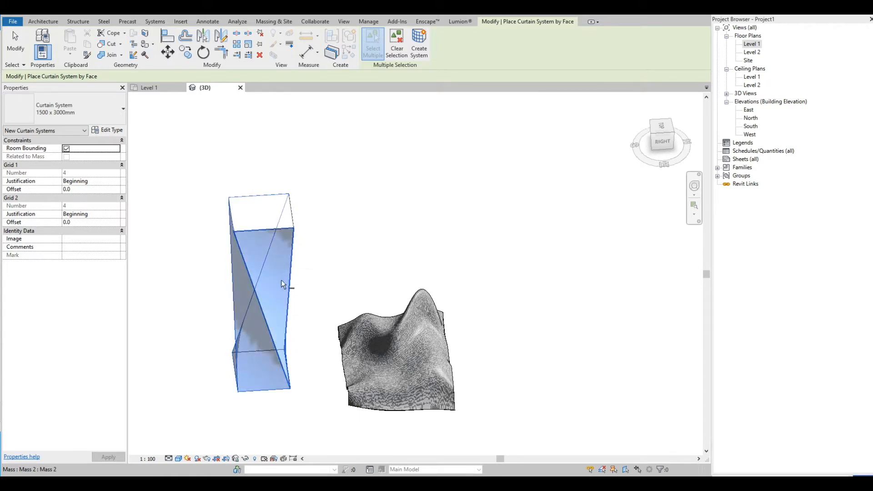
click(420, 39)
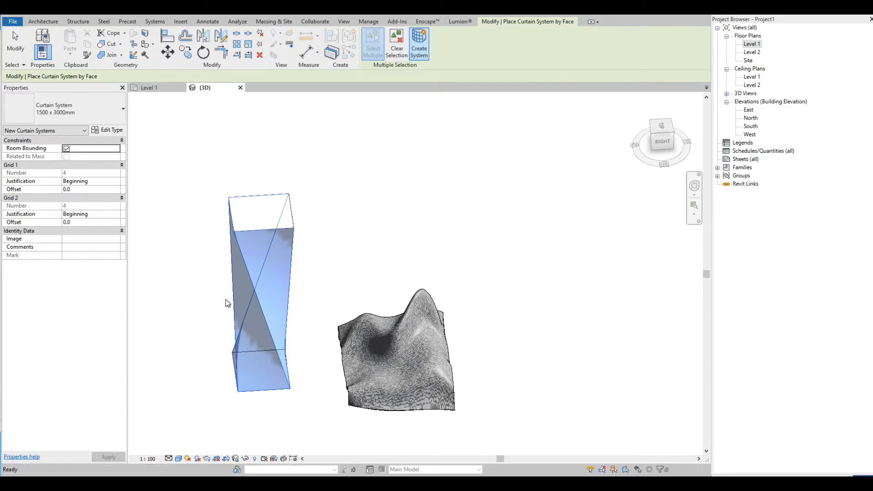
- Create a second 1500 x 3000mm curtain system on the tower's remaining uncovered side face and end the command
scroll(403, 128, down, 2)
shift+middle_drag(246, 256, 391, 148)
scroll(499, 115, up, 2)
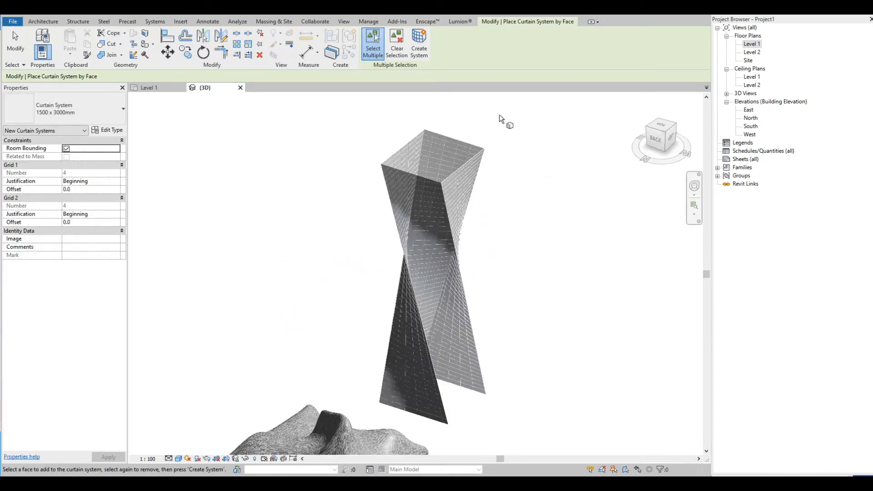
click(417, 209)
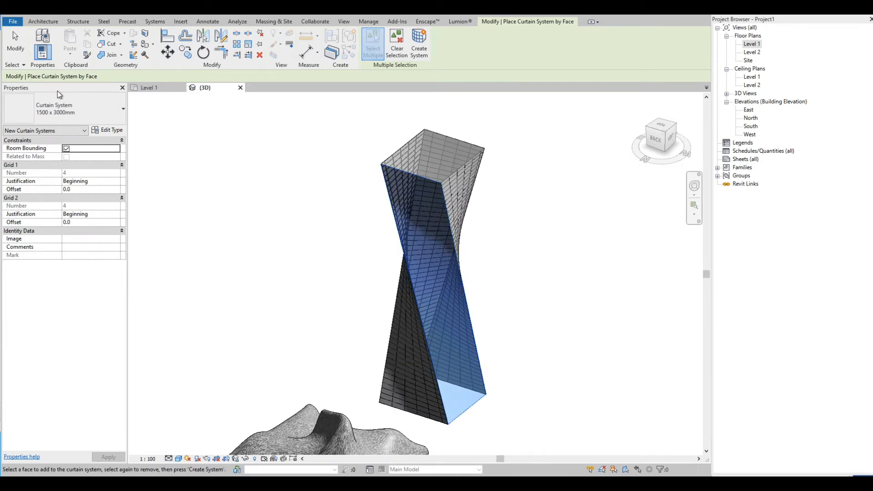
click(424, 40)
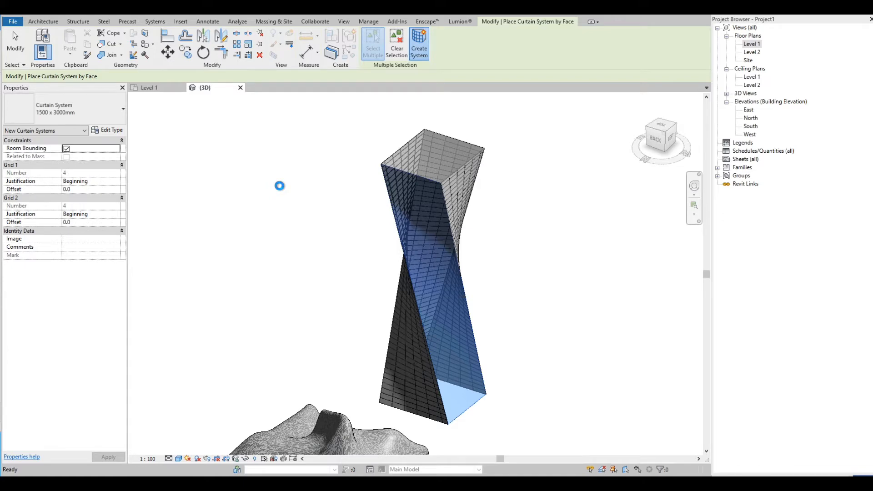
shift+middle_drag(279, 185, 326, 217)
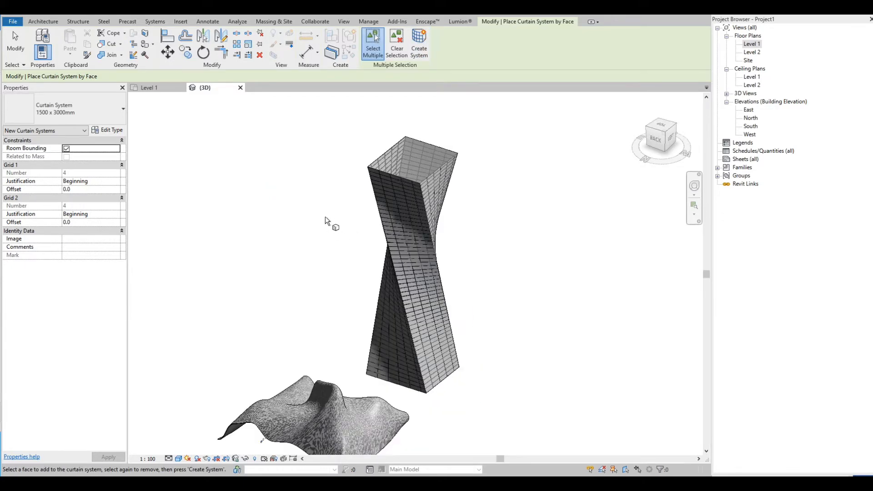
key(Escape)
scroll(317, 203, down, 3)
shift+middle_drag(463, 257, 480, 359)
scroll(348, 244, up, 3)
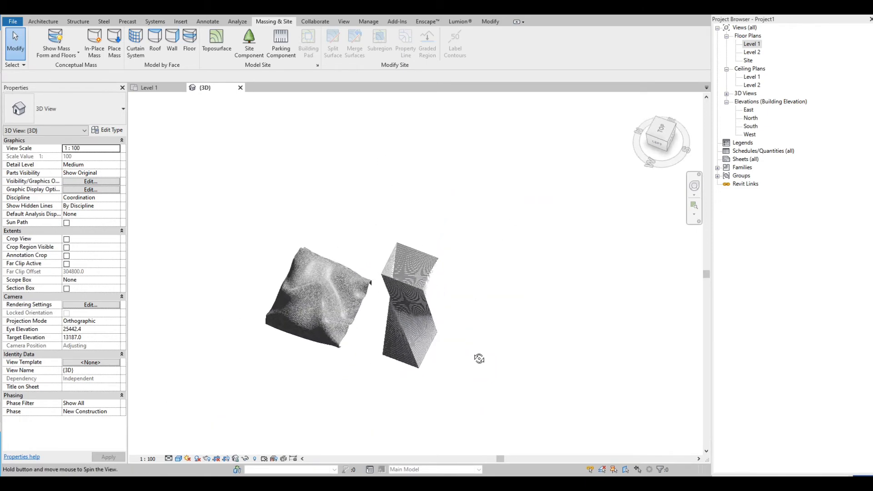
scroll(387, 239, up, 5)
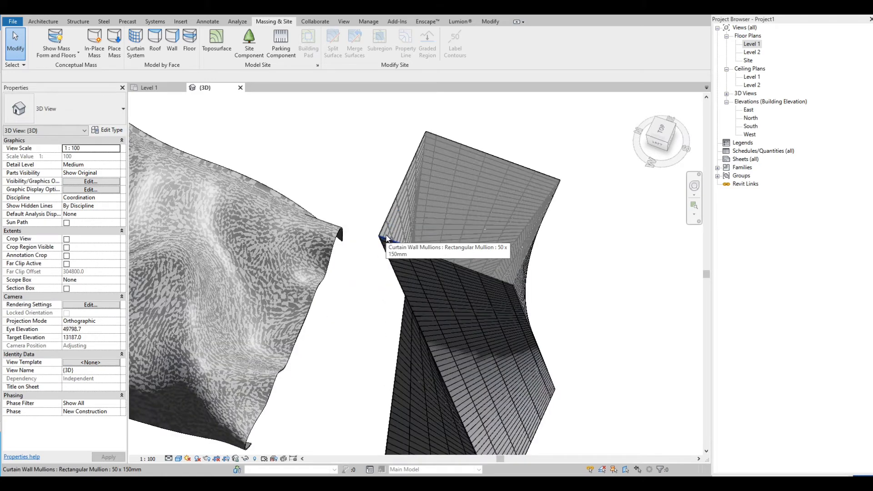
scroll(387, 239, down, 4)
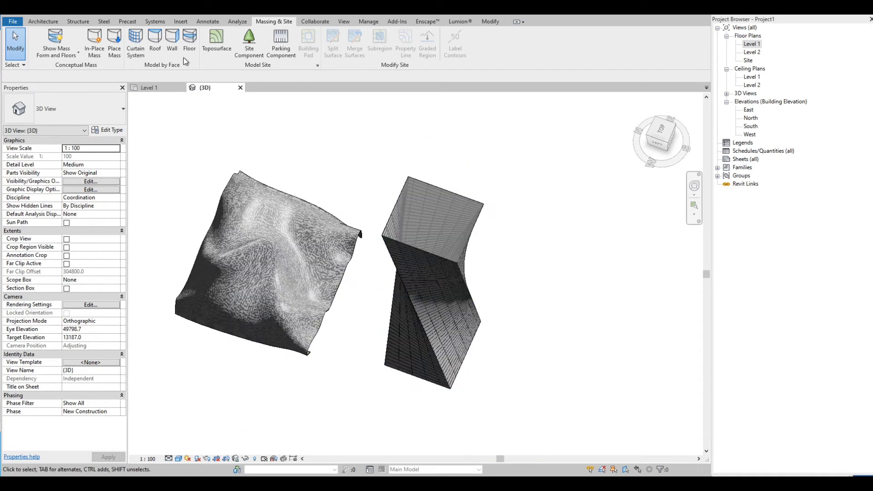
click(190, 43)
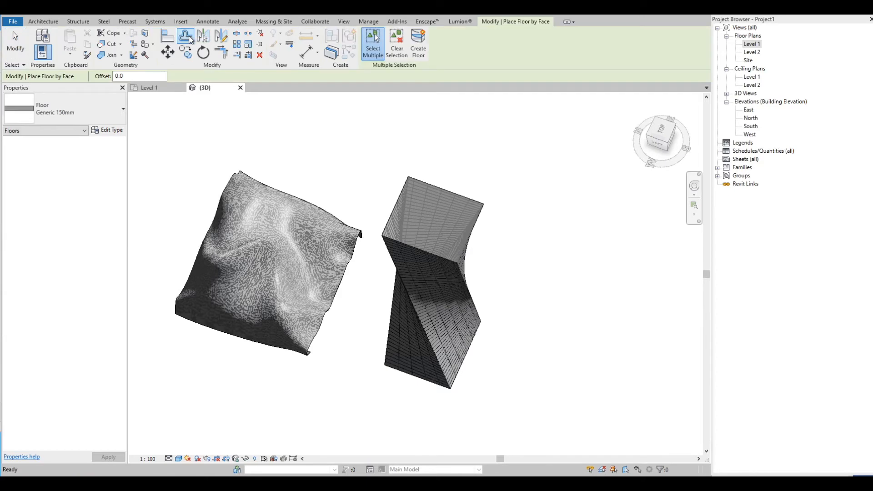
key(Escape)
scroll(206, 223, down, 3)
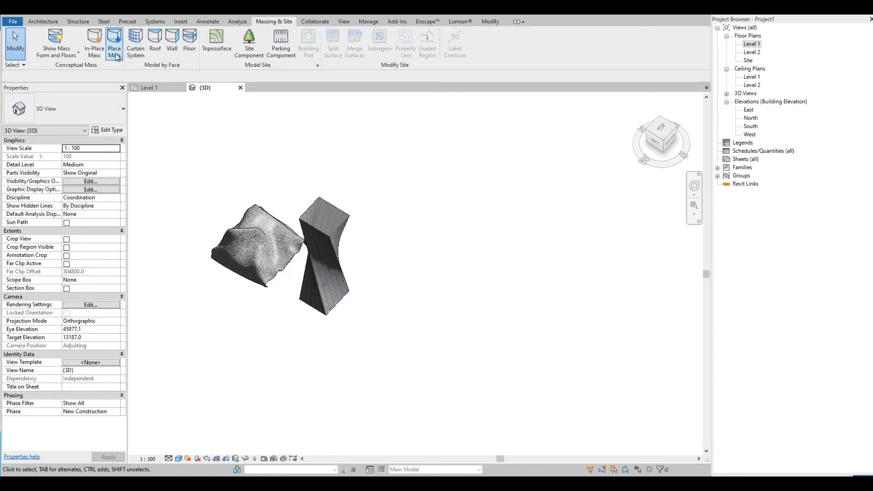
- Start an in-place mass named Mass 3 and set the placement plane for a spline to Reference Plane : 3
click(95, 42)
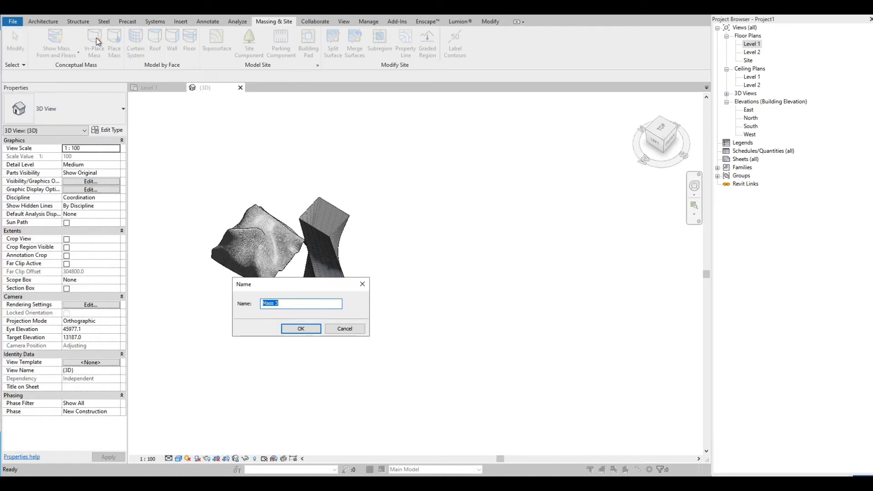
click(312, 331)
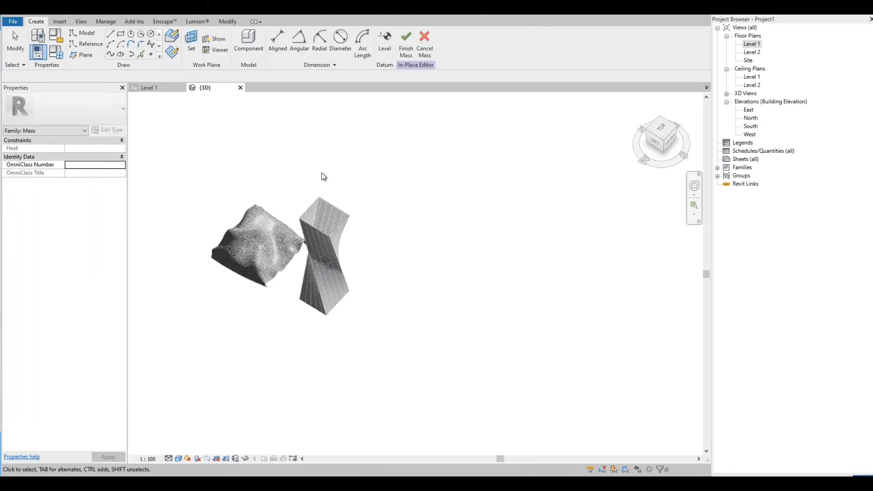
click(110, 54)
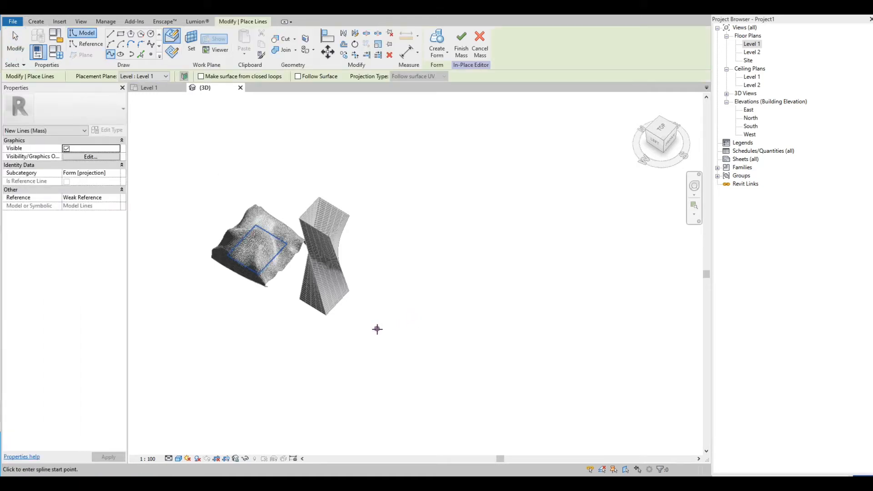
click(162, 77)
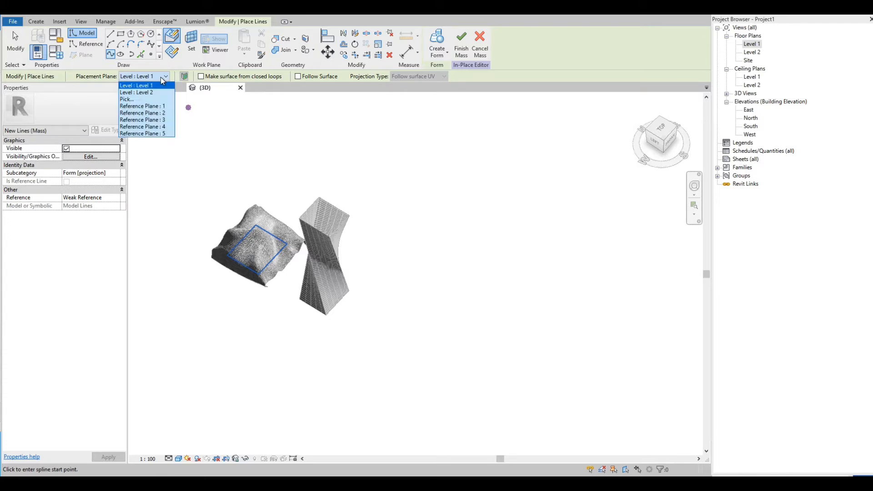
click(165, 121)
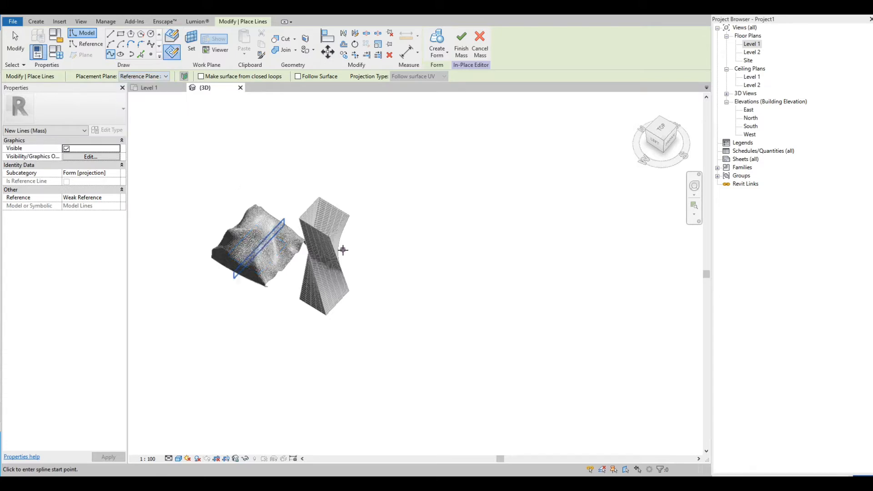
- Draw an open freehand spline through 12 points beside the wavy surface, rising into a tall rounded hump and trailing off in a low wave
shift+middle_drag(401, 256, 410, 287)
scroll(344, 292, up, 3)
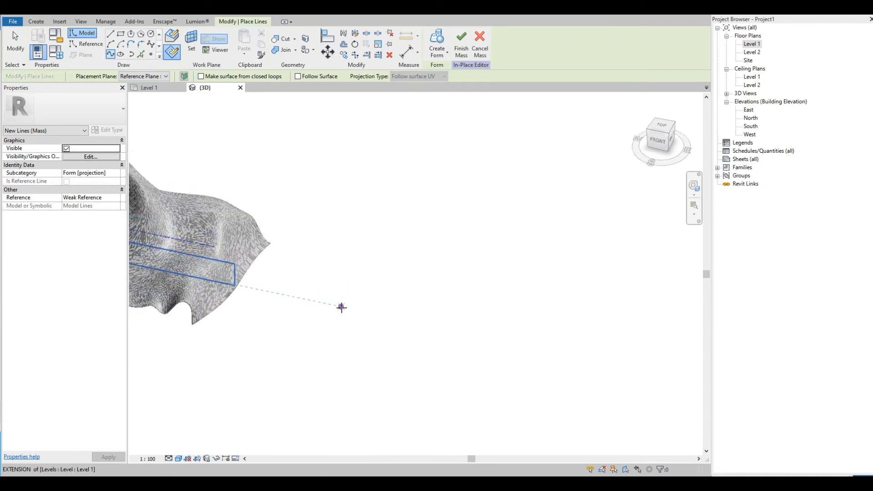
click(342, 307)
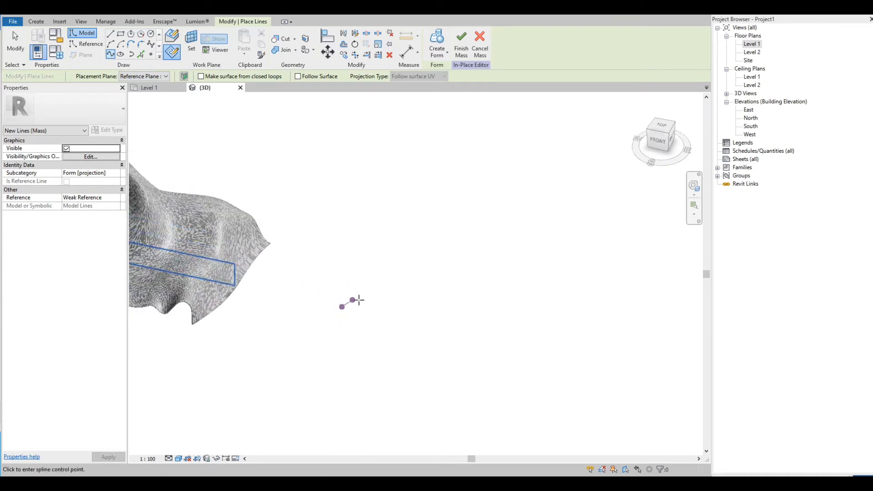
click(373, 301)
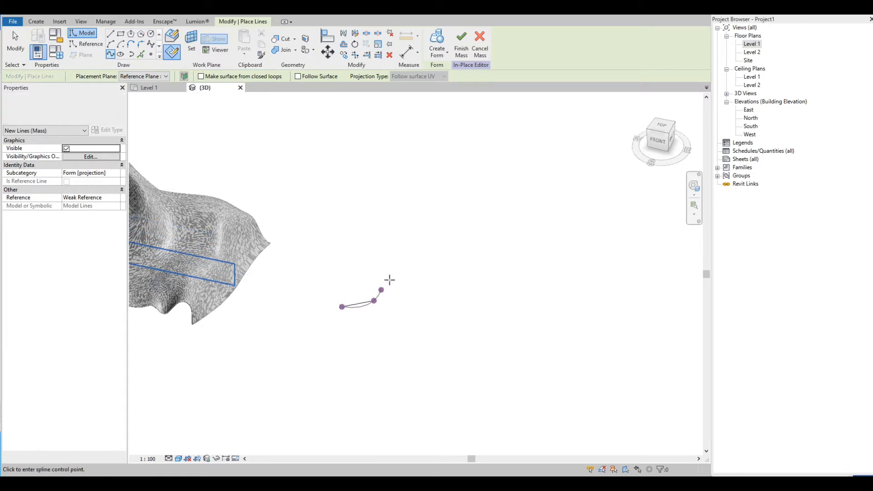
click(375, 267)
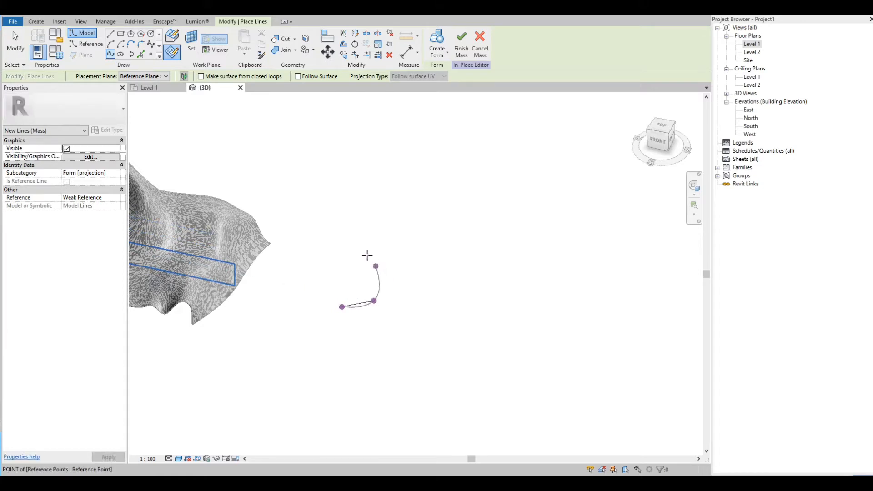
click(366, 255)
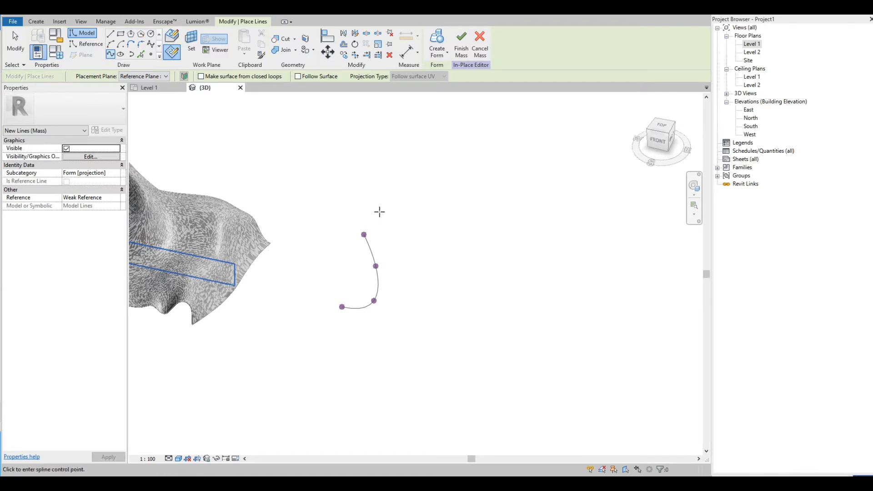
click(393, 208)
click(471, 237)
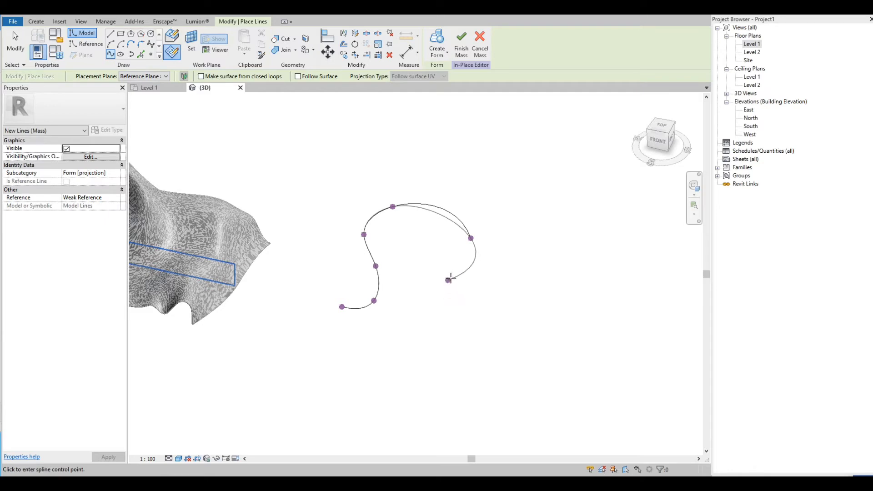
click(450, 277)
click(430, 307)
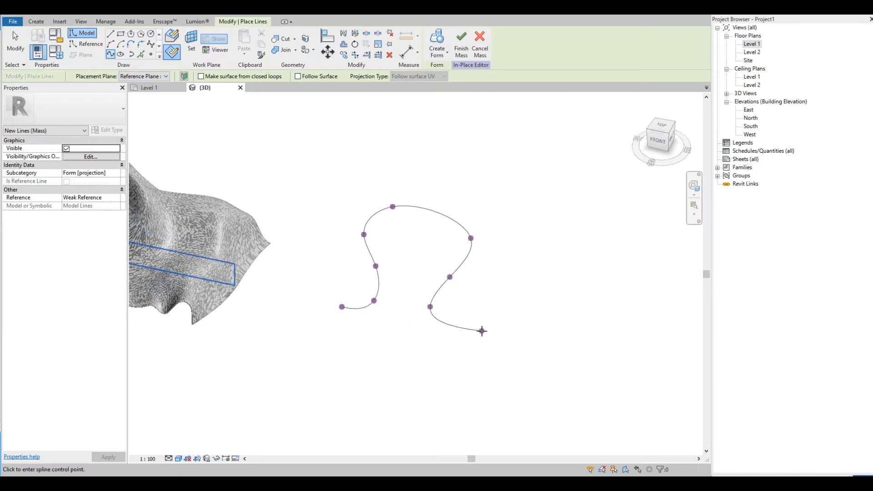
click(482, 331)
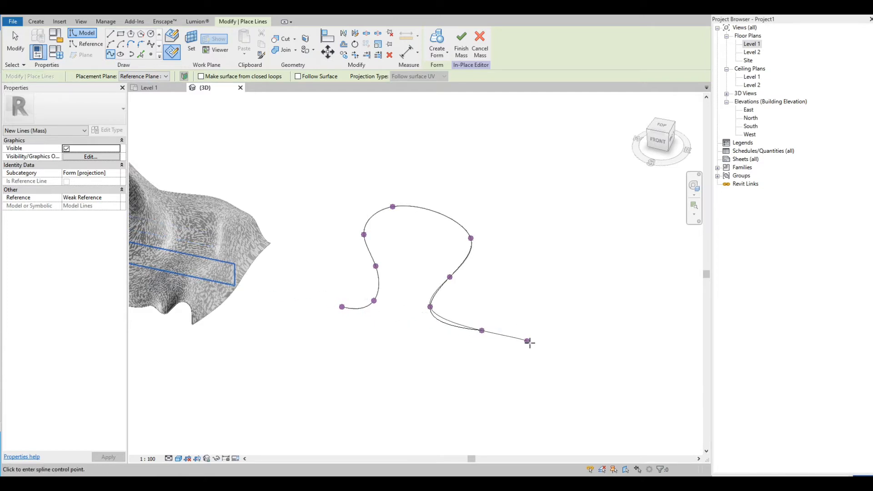
click(549, 355)
click(556, 359)
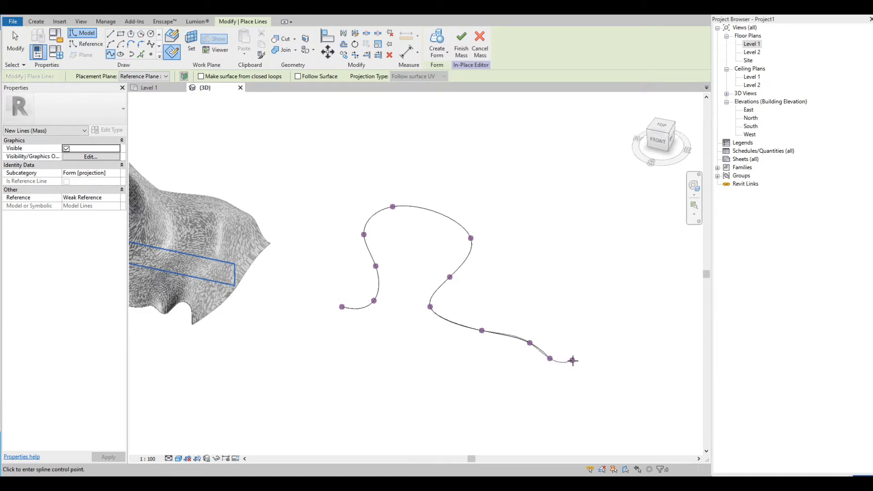
click(576, 362)
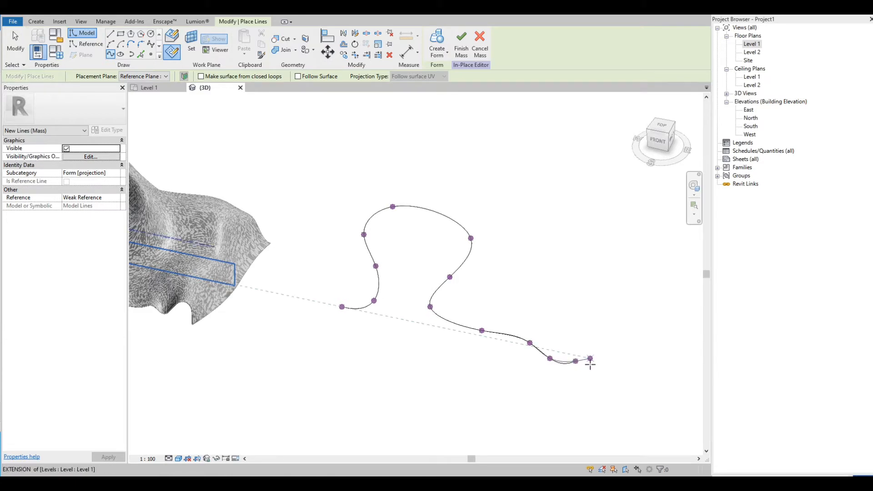
key(Escape)
key(Escape)
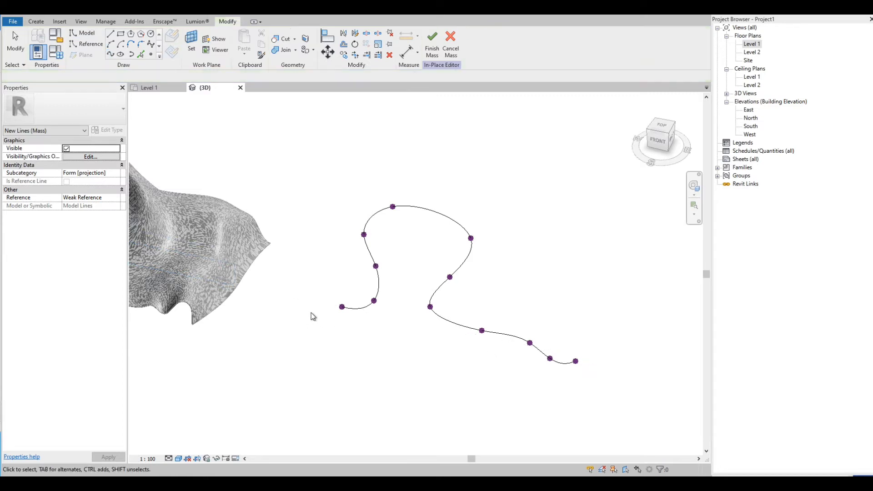
key(Escape)
- Draw a circle centred on the spline's starting end point, on that point's plane perpendicular to the path
click(342, 308)
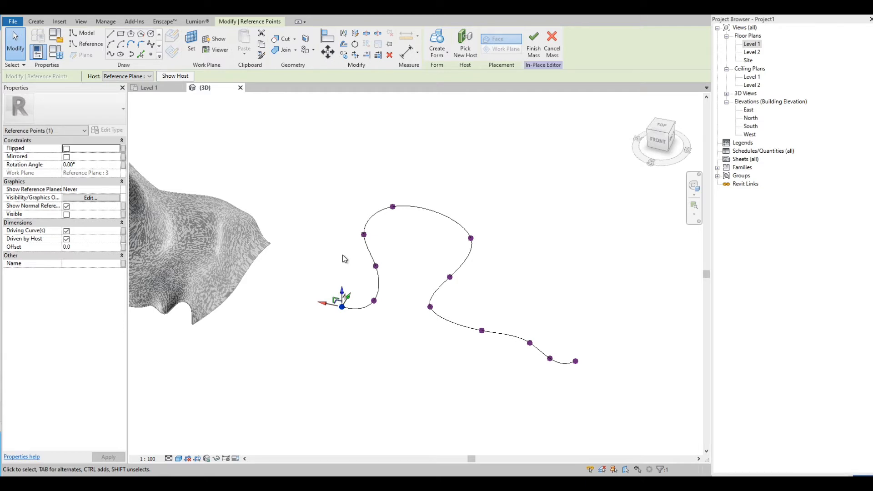
scroll(368, 320, up, 3)
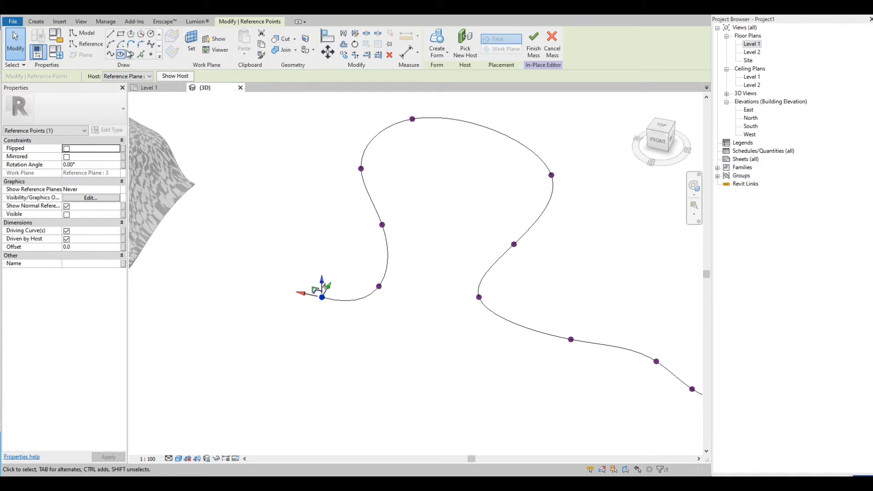
click(150, 35)
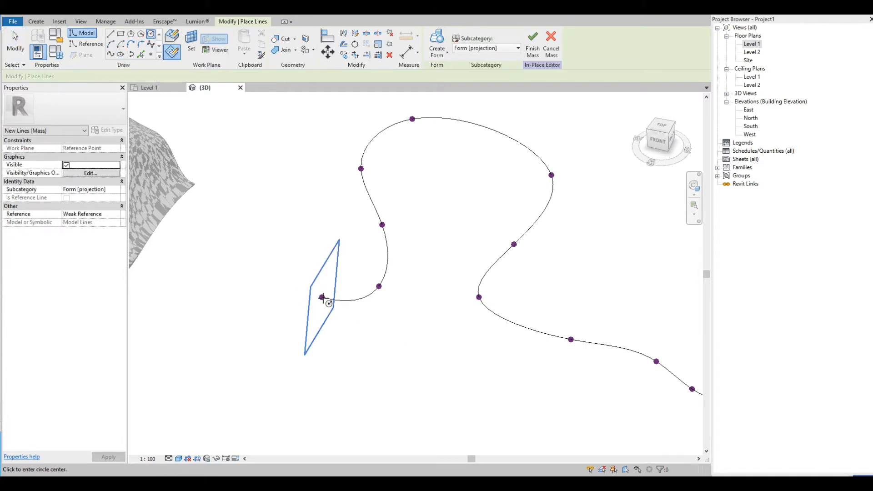
scroll(322, 298, up, 2)
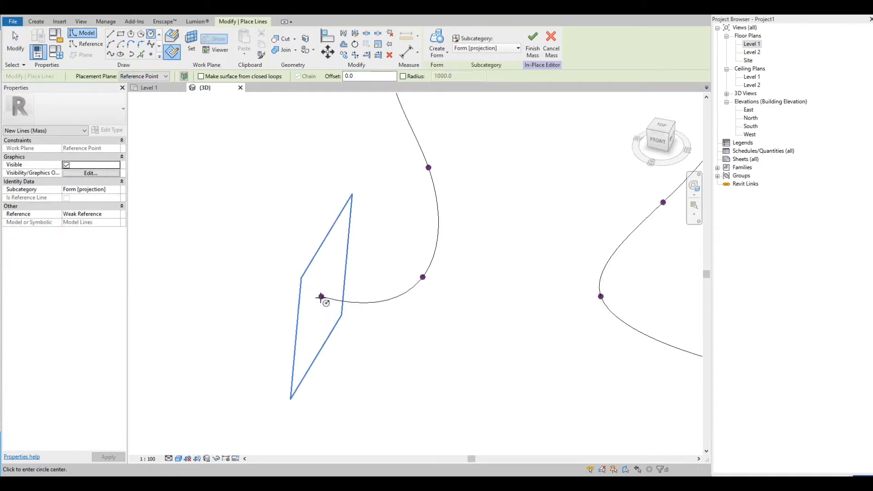
shift+middle_drag(328, 315, 260, 298)
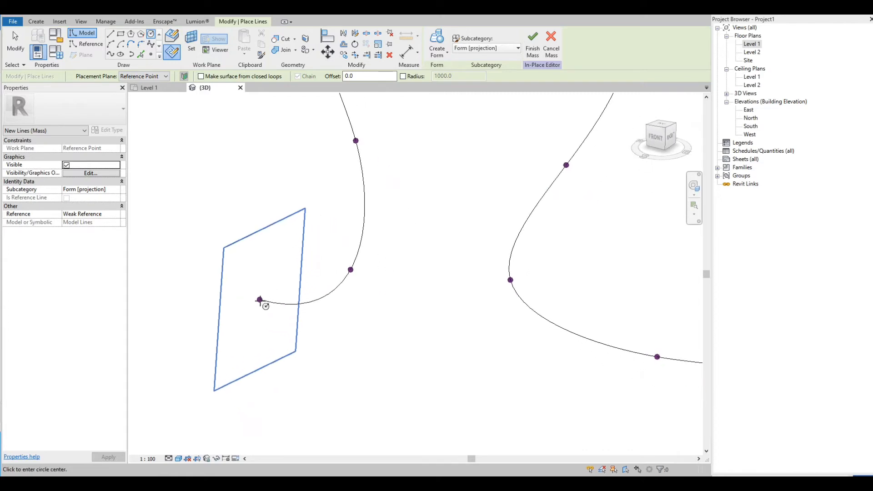
click(260, 300)
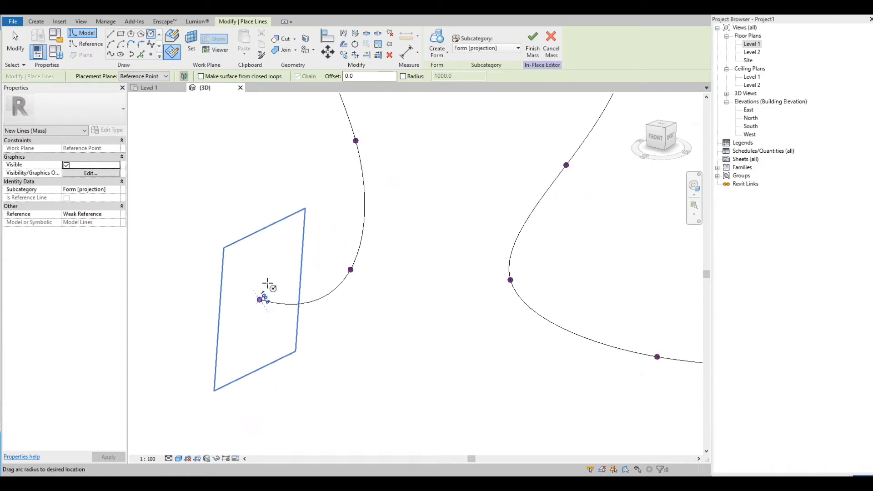
click(275, 247)
scroll(216, 263, down, 3)
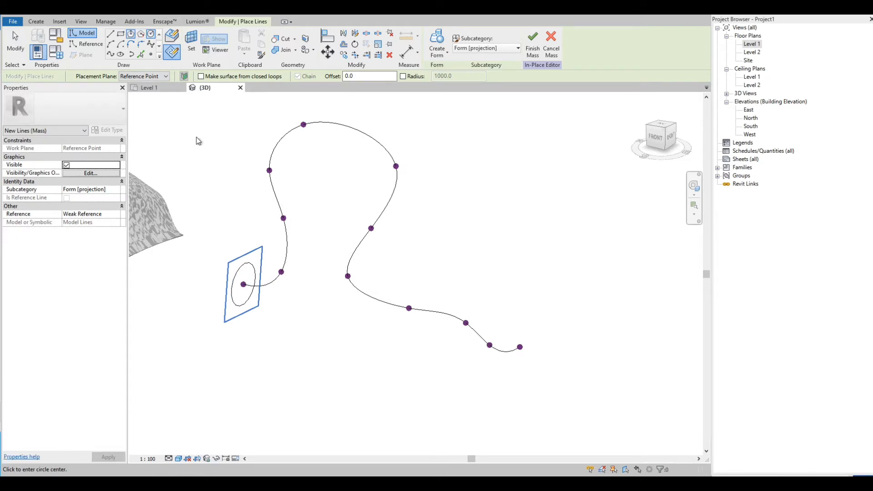
key(Escape)
key(Escape)
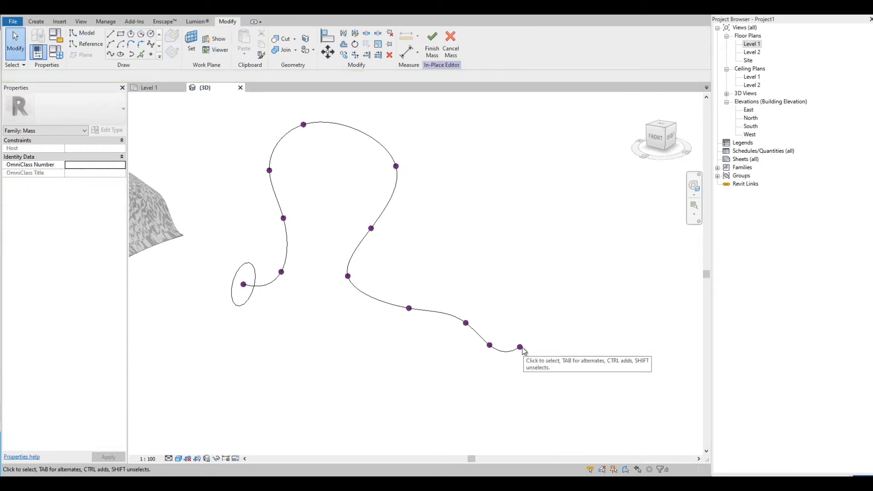
- Draw a six-sided polygon centred on the spline's opposite end point, on that point's perpendicular plane
click(521, 347)
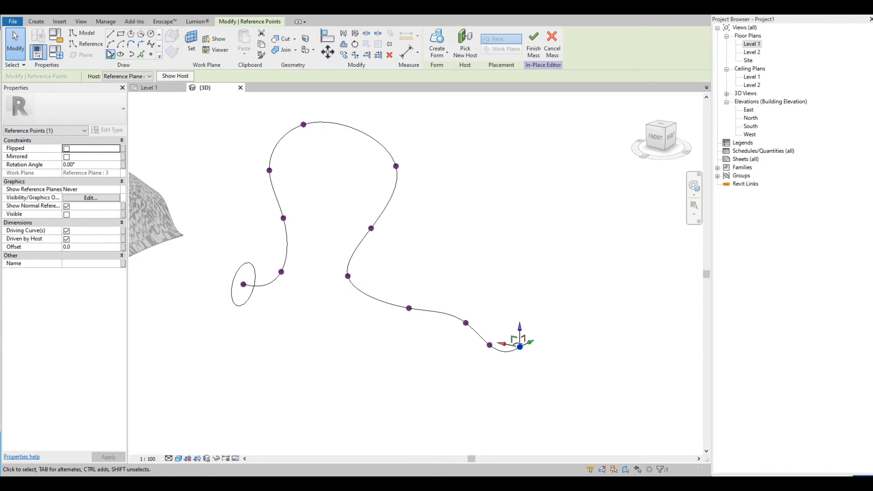
click(130, 34)
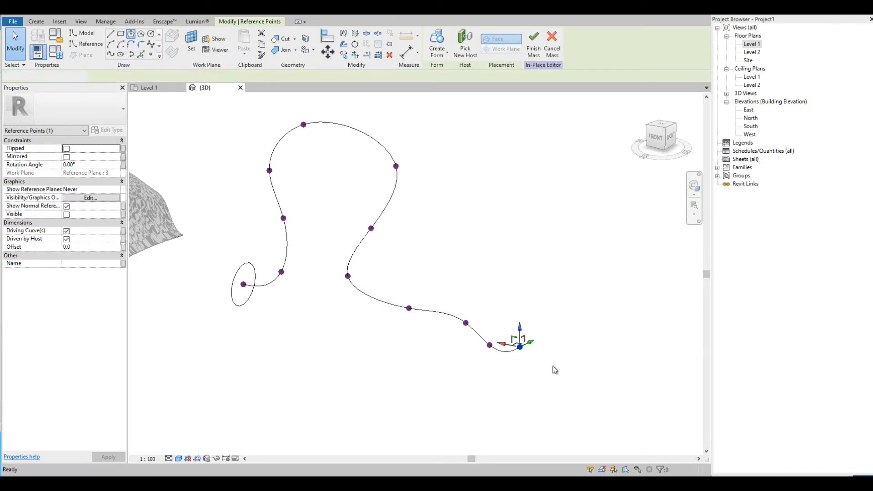
click(521, 348)
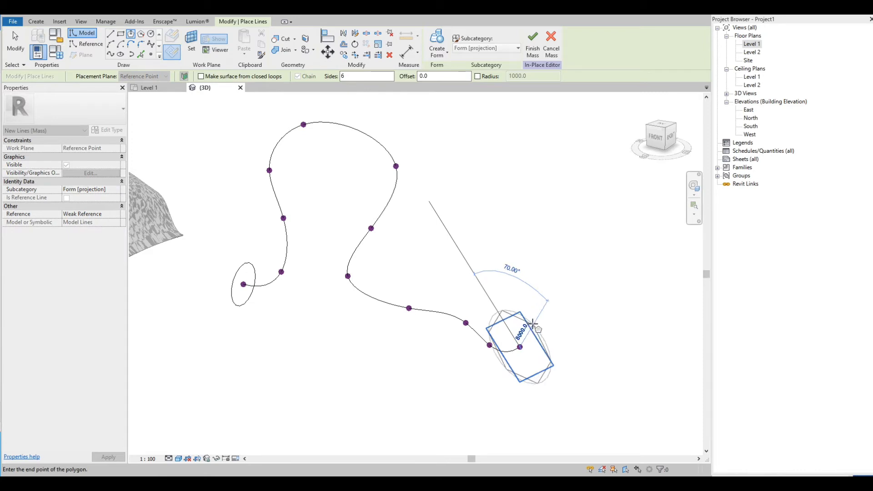
click(527, 334)
key(Escape)
key(Escape)
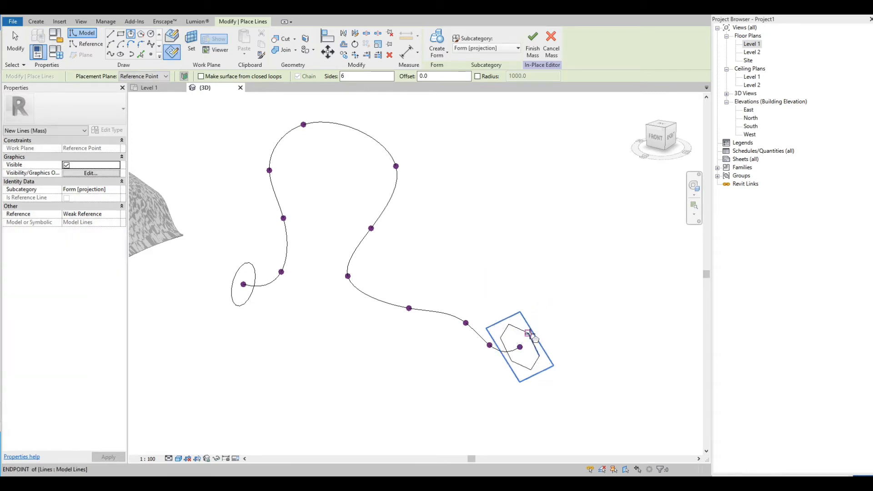
- Create a form from the spline path together with its circle and hexagon end profiles
scroll(379, 364, down, 3)
shift+middle_drag(351, 296, 381, 326)
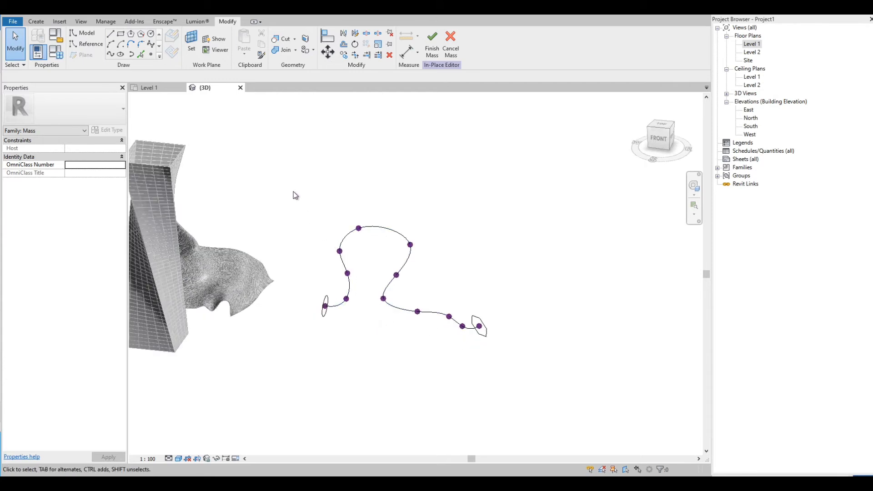
drag(293, 191, 521, 372)
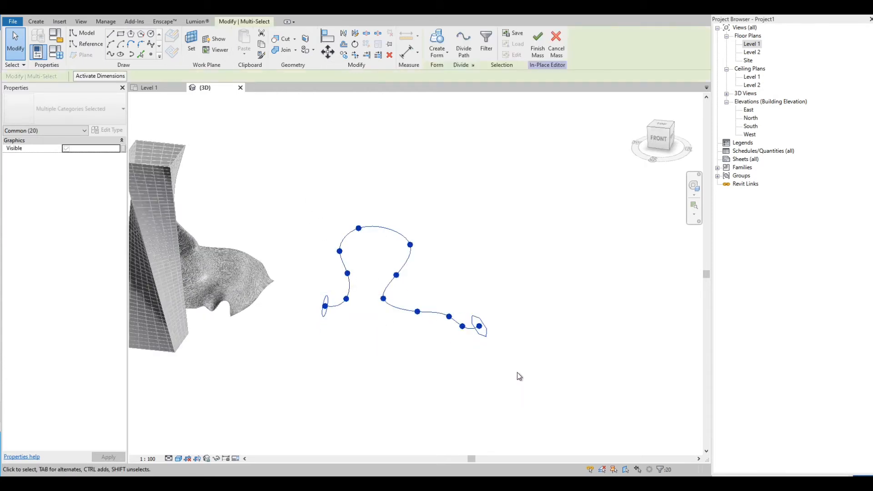
click(438, 43)
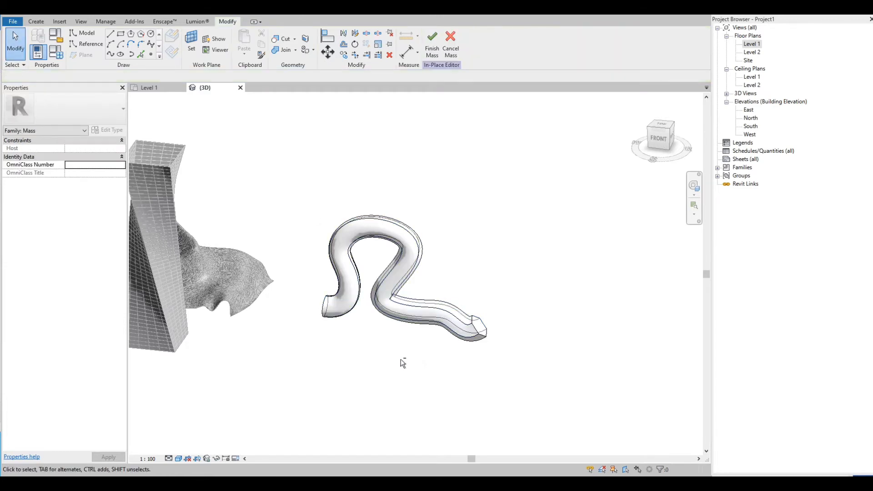
- Check the tube form from several angles and finish the in-place mass
shift+middle_drag(394, 345, 312, 370)
scroll(335, 277, up, 3)
scroll(313, 370, down, 3)
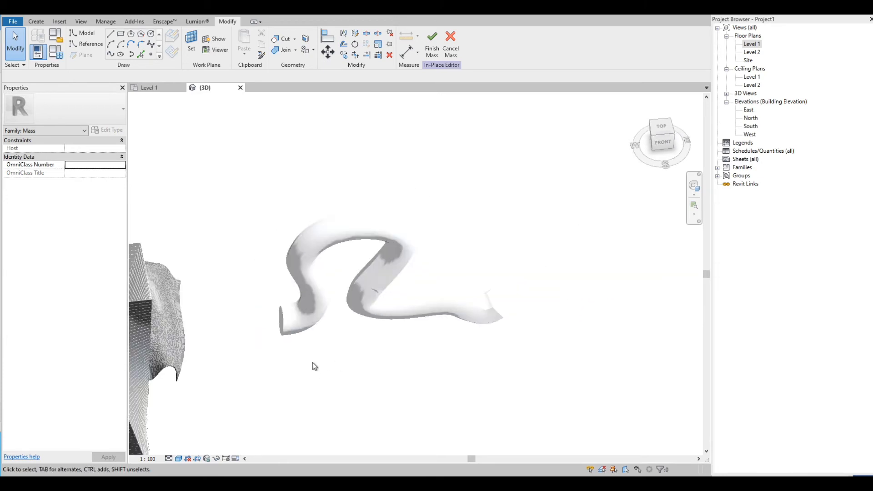
shift+middle_drag(355, 288, 369, 218)
scroll(371, 187, up, 3)
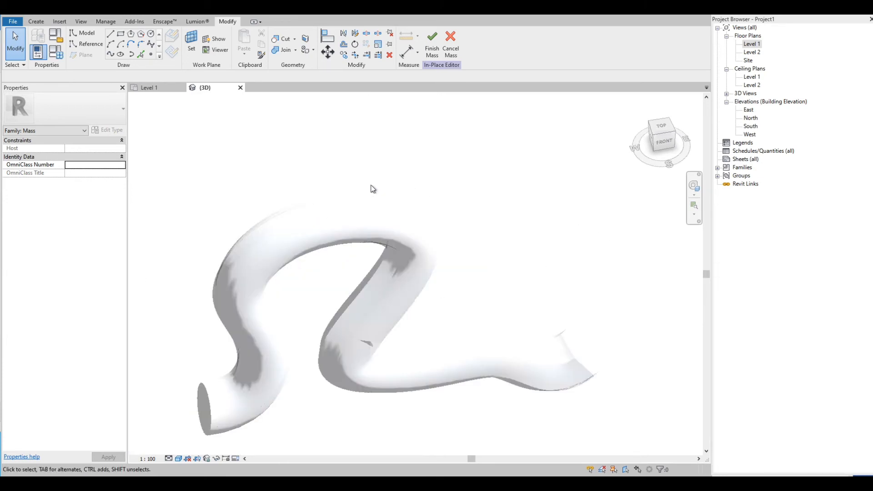
scroll(323, 211, down, 1)
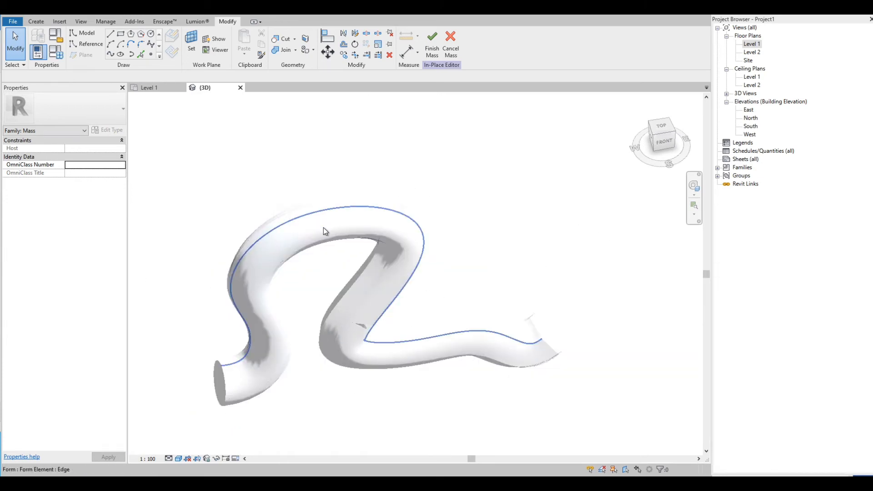
click(430, 49)
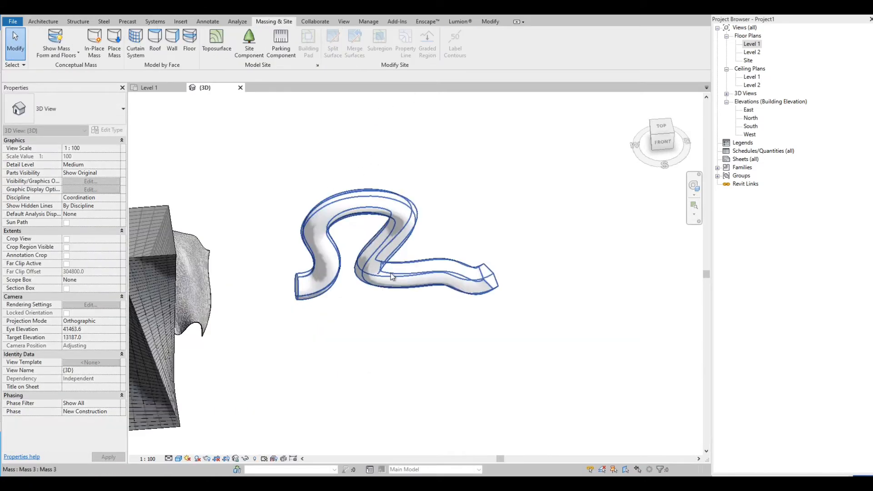
- Start another in-place mass, accepting the proposed name
scroll(391, 273, up, 1)
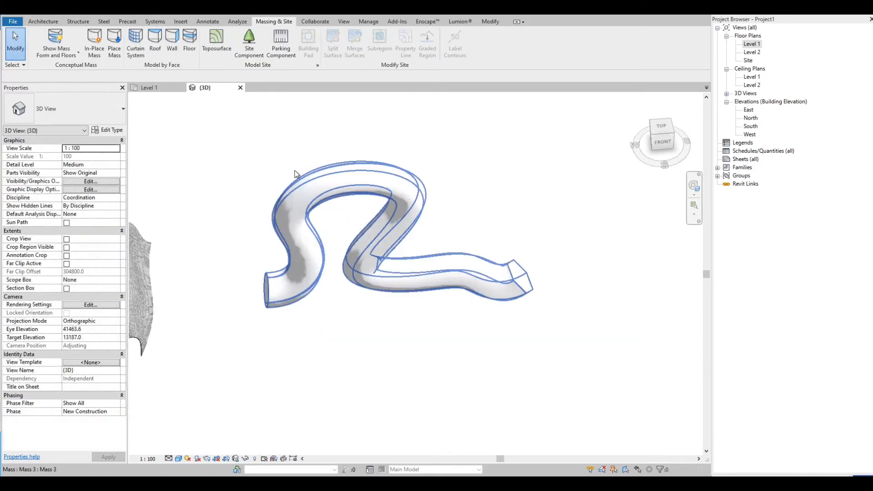
shift+middle_drag(333, 274, 329, 184)
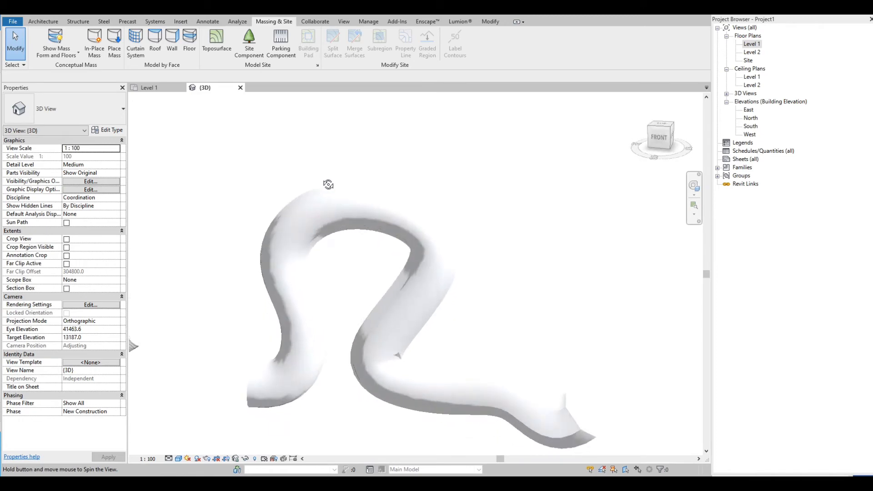
scroll(337, 196, down, 6)
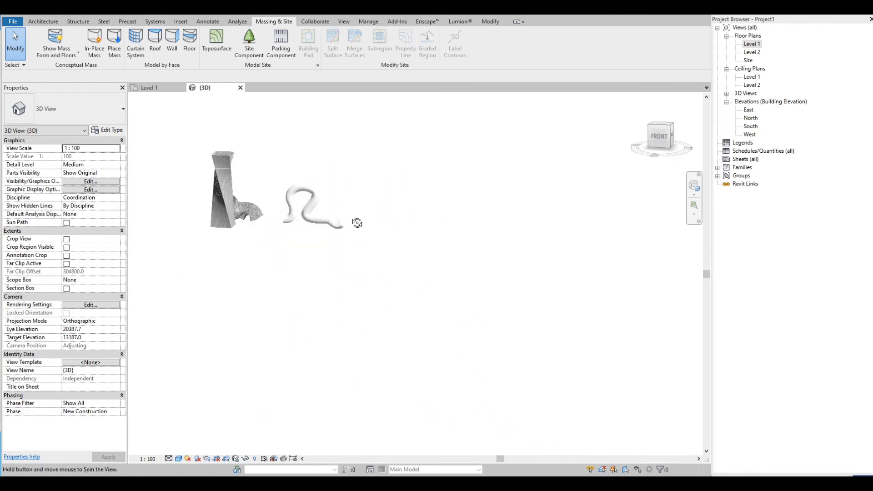
shift+middle_drag(357, 223, 247, 264)
scroll(247, 182, up, 2)
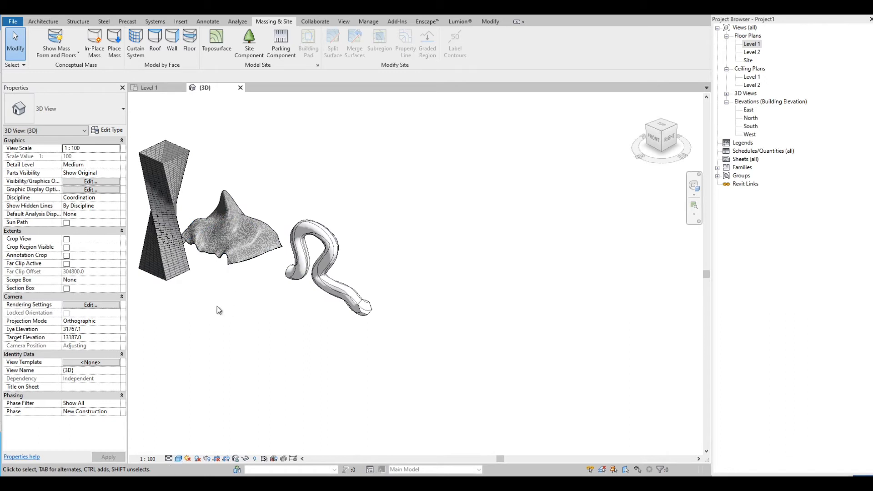
shift+middle_drag(439, 279, 269, 318)
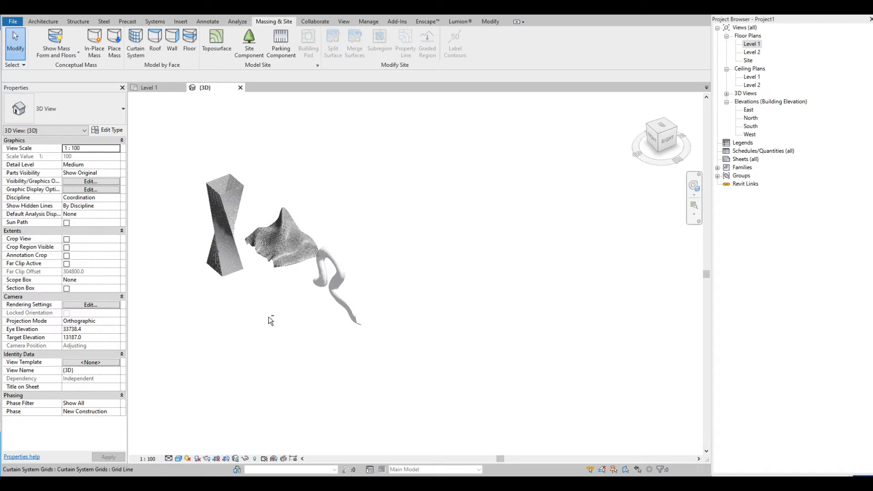
click(93, 36)
click(301, 329)
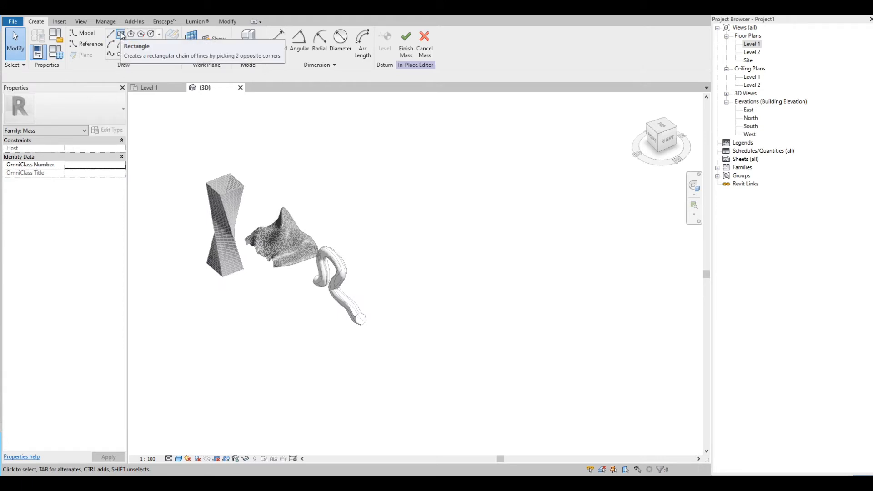
- Draw a rectangle on Level 1 in the open area in front of the tower and wavy surface
click(121, 35)
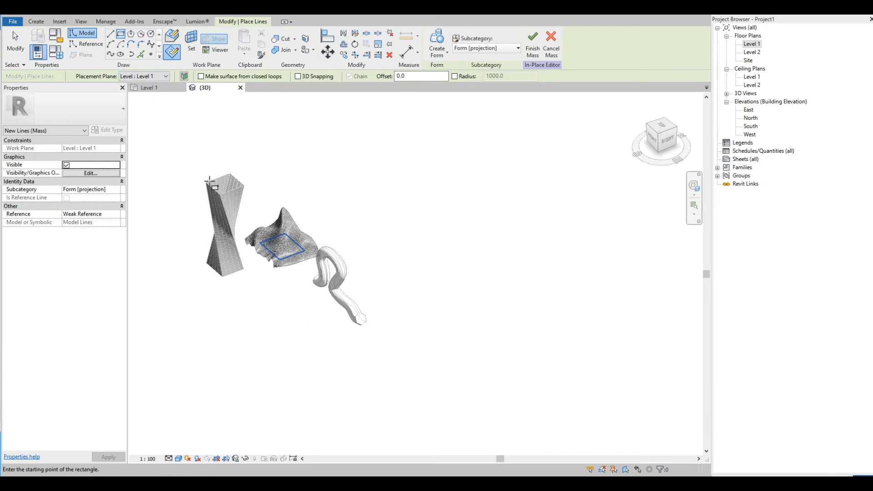
click(272, 309)
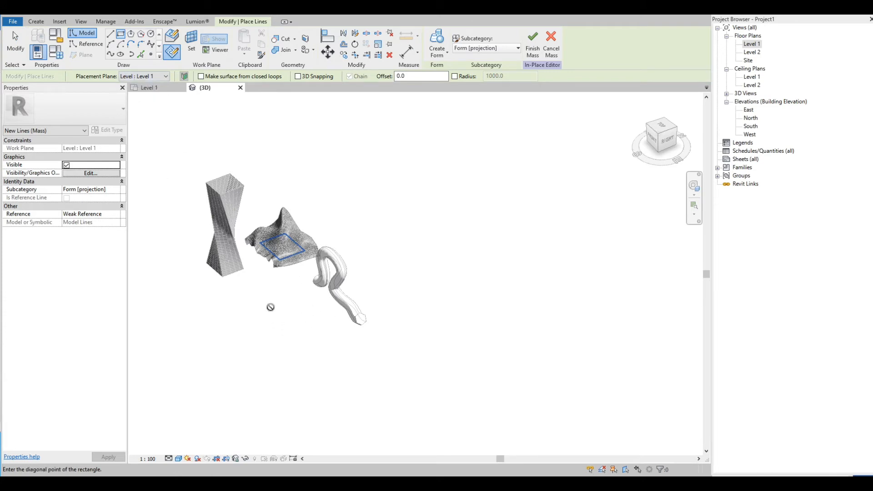
scroll(272, 307, up, 2)
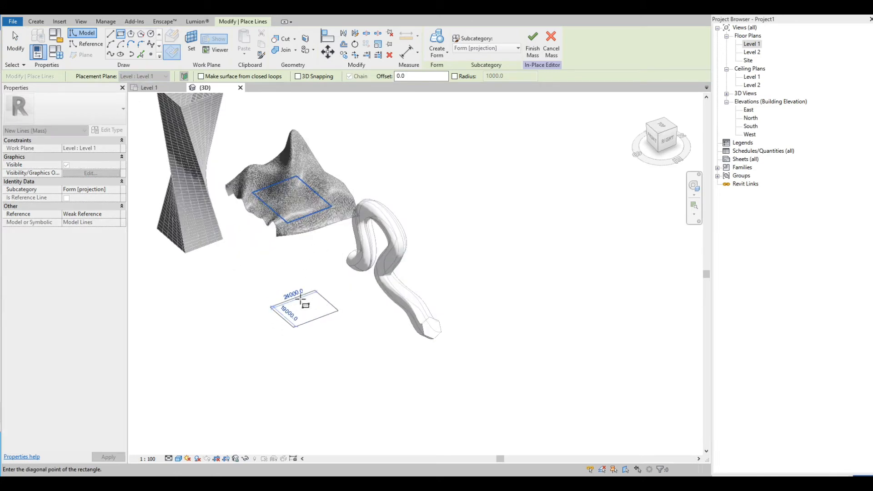
click(189, 301)
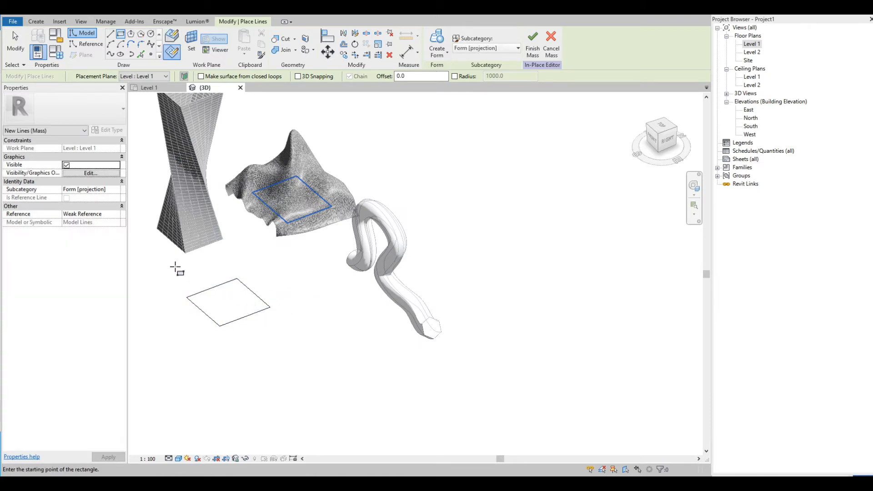
- Draw an ellipse on the Level 2 placement plane, overlapping the rectangle in view, and end the command
scroll(425, 374, up, 2)
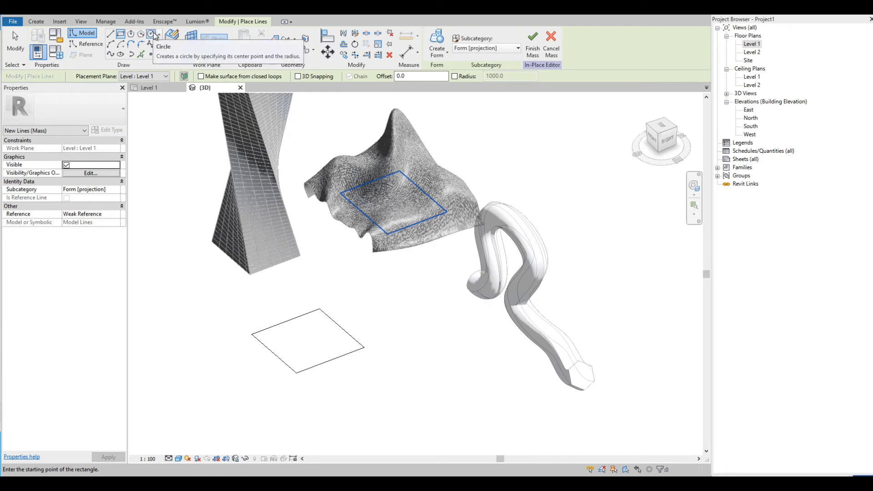
click(121, 55)
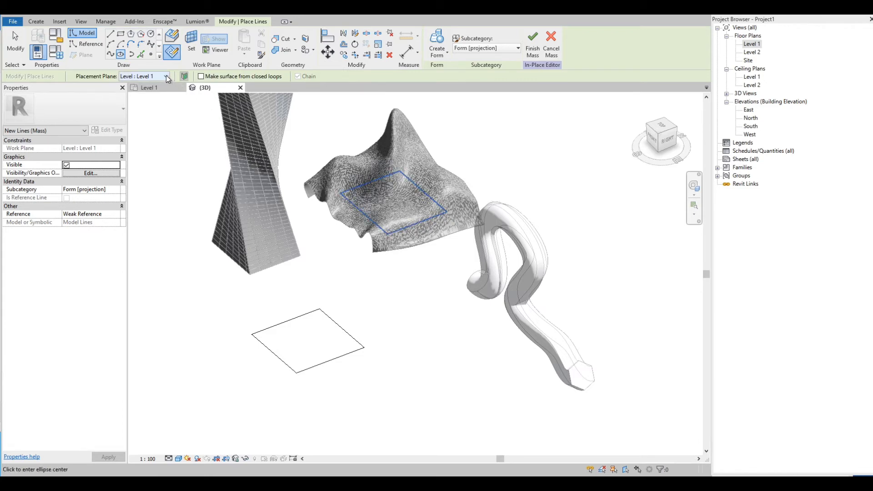
click(165, 76)
click(141, 92)
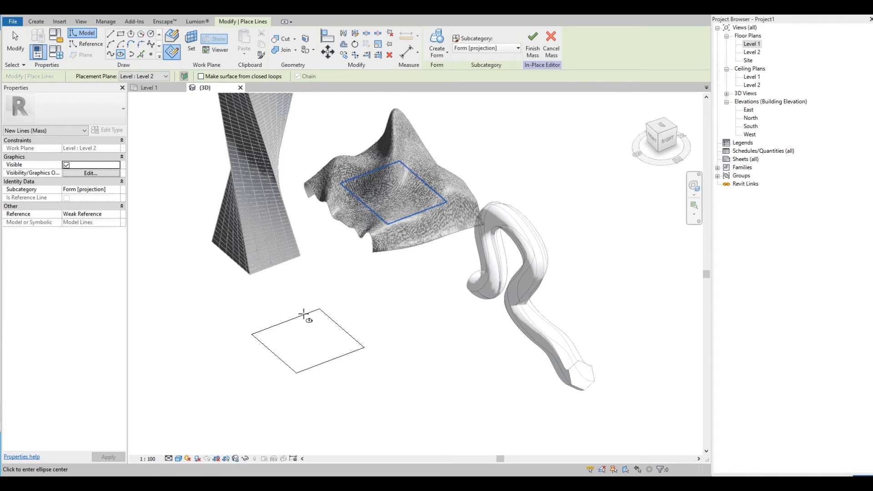
click(310, 326)
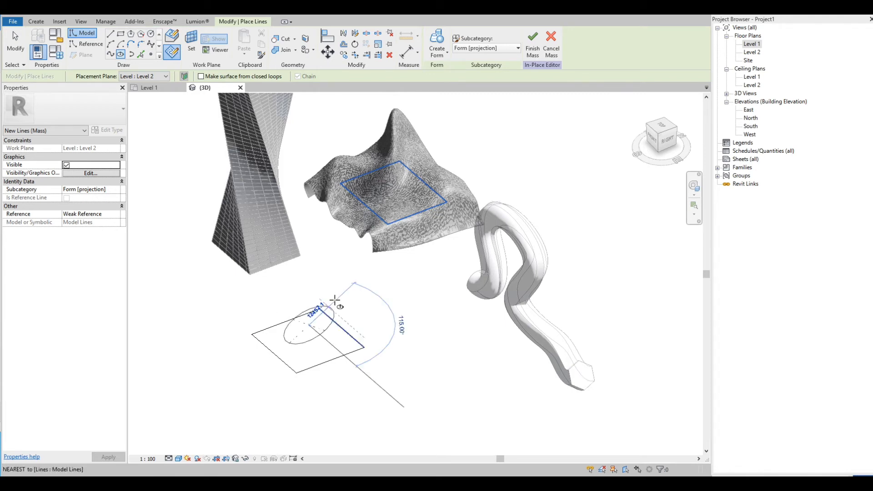
click(360, 309)
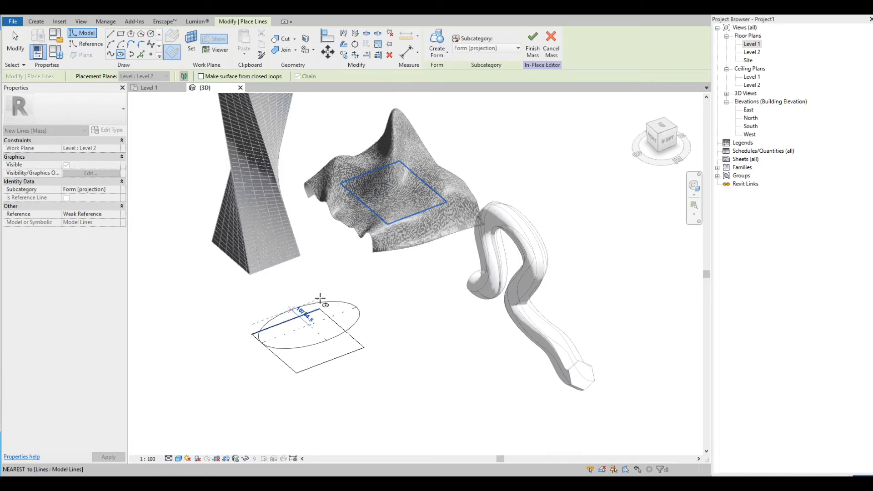
click(320, 298)
key(Escape)
key(Escape)
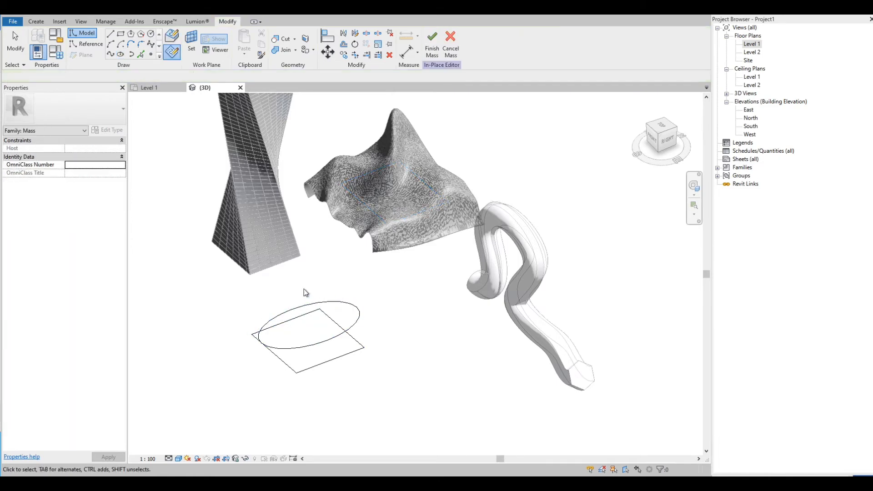
- Create a solid form from the Level 1 rectangle and the Level 2 ellipse
shift+middle_drag(304, 289, 299, 343)
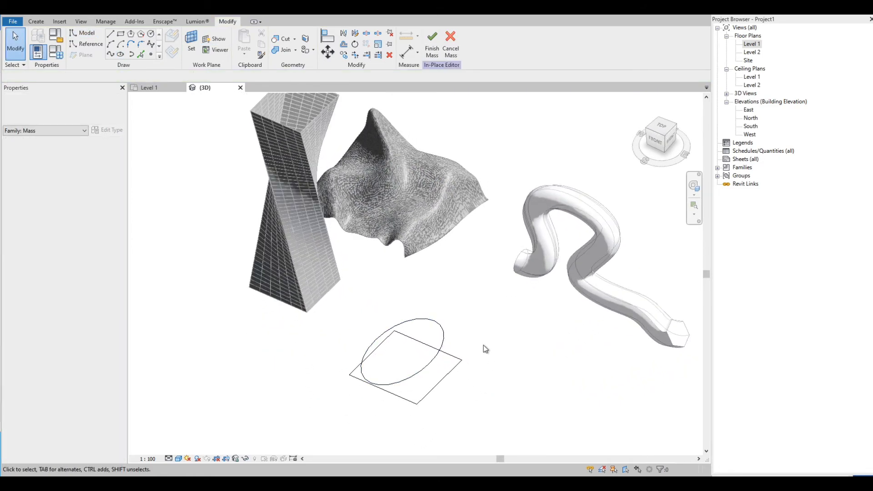
drag(483, 344, 424, 367)
click(357, 322)
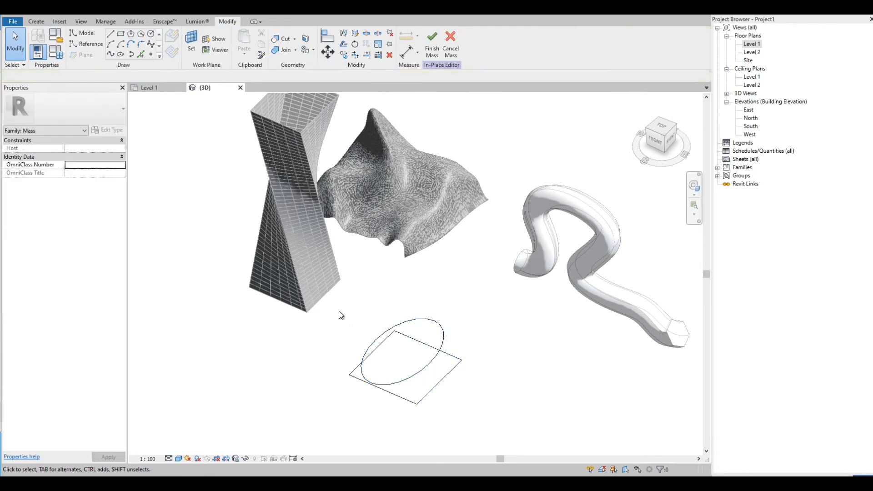
drag(338, 309, 486, 417)
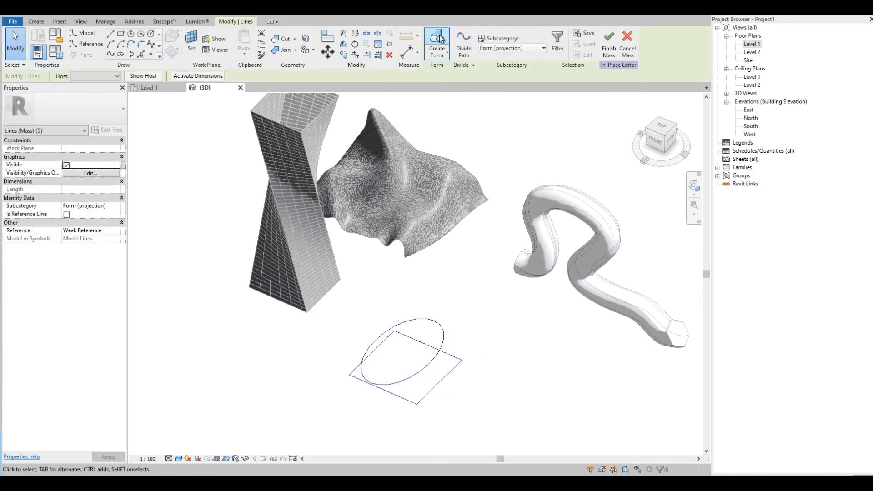
click(440, 35)
key(Escape)
- Raise the form's elliptical top face to about 33,964 mm above the base
shift+middle_drag(449, 349, 400, 328)
scroll(405, 332, up, 3)
click(405, 332)
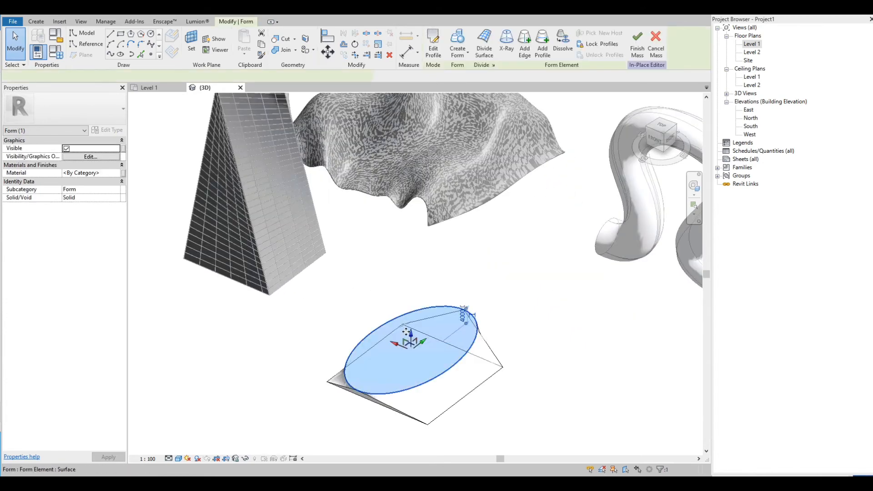
drag(402, 295, 399, 223)
shift+middle_drag(492, 269, 323, 330)
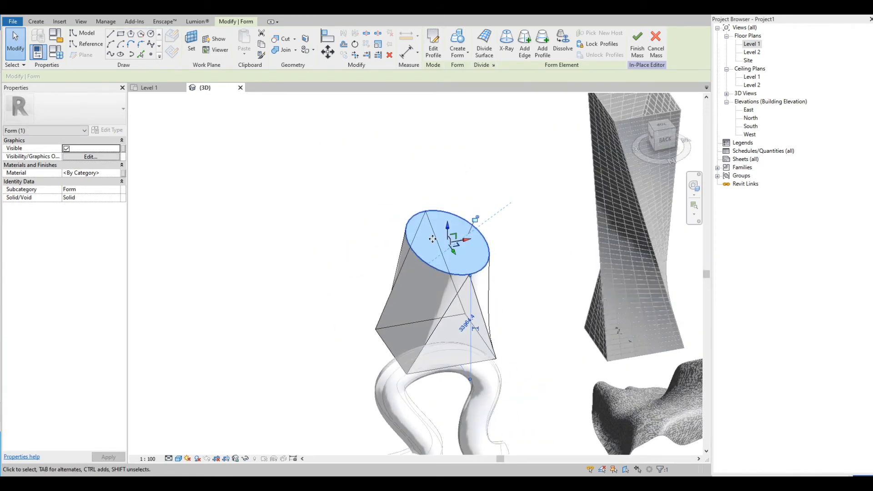
click(354, 267)
shift+middle_drag(354, 267, 479, 345)
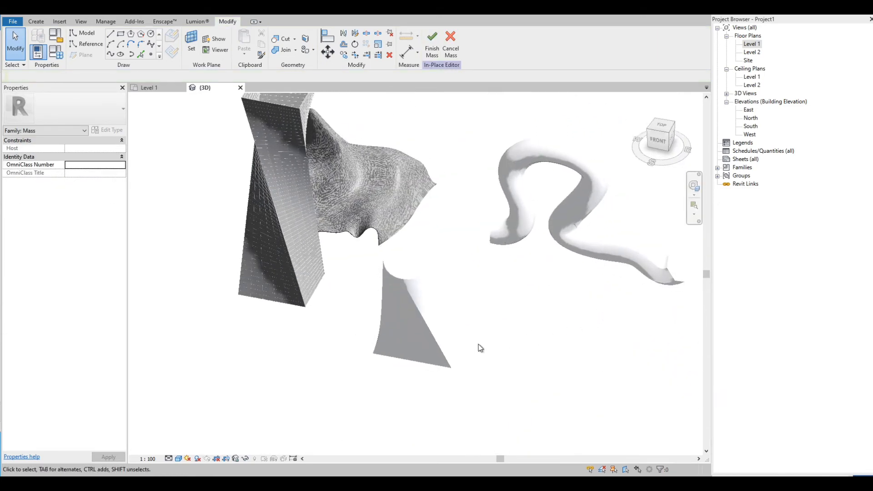
- Pull two diagonally opposite base corners of the form outward, widening its footprint
click(451, 367)
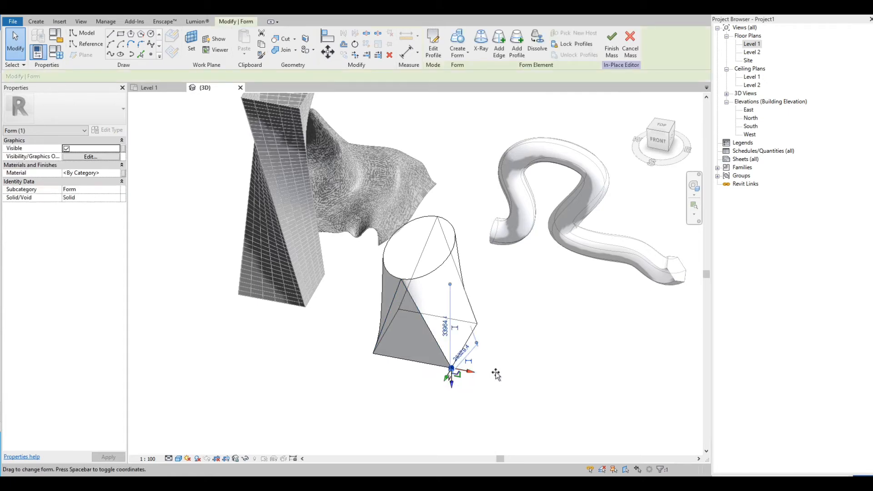
drag(496, 374, 523, 379)
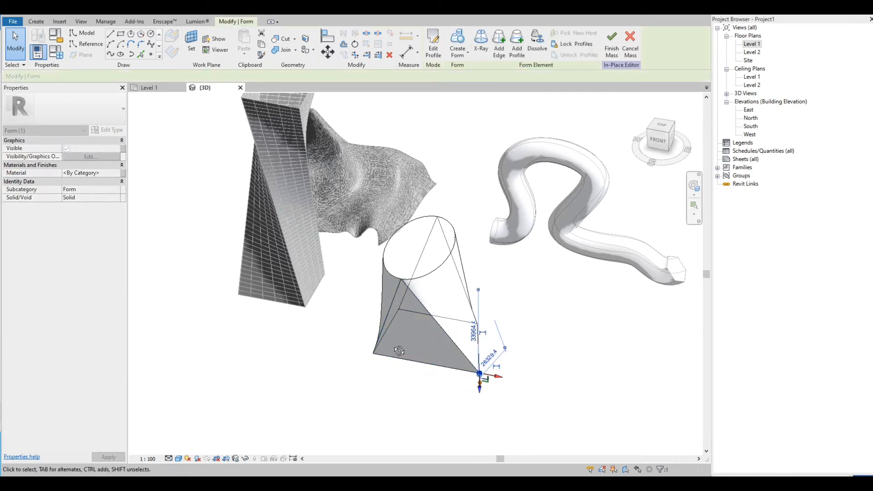
shift+middle_drag(399, 351, 377, 335)
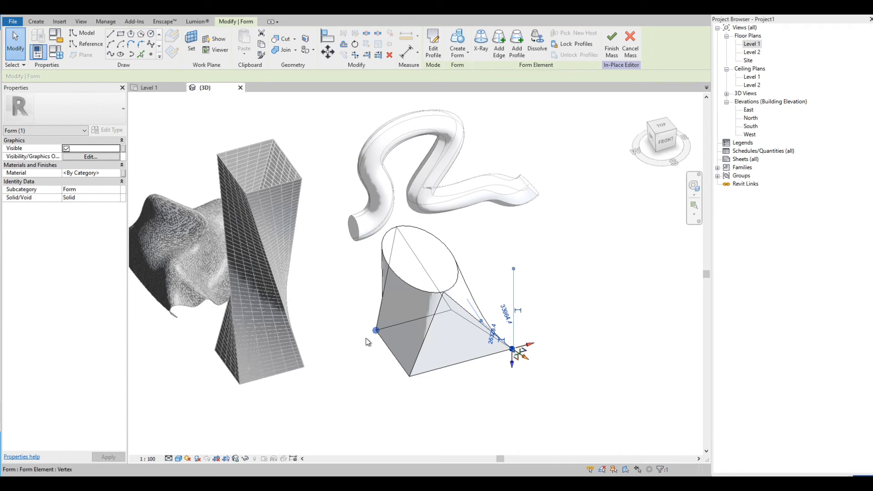
click(367, 339)
drag(341, 338, 341, 340)
click(514, 286)
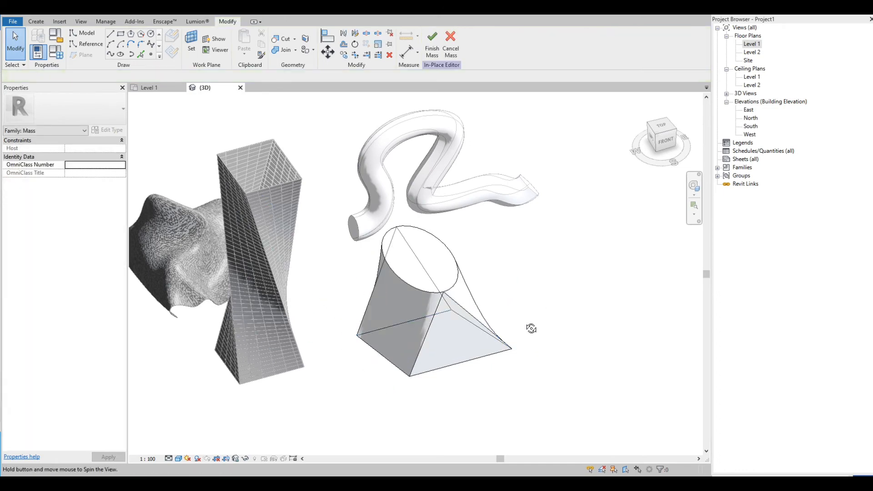
shift+middle_drag(531, 328, 406, 341)
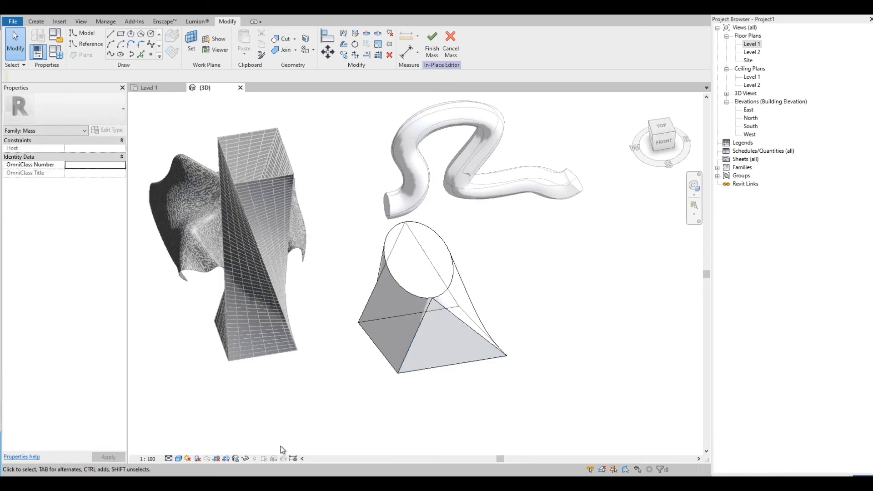
- Set the 3D view's visual style to Shaded and finish the in-place mass
scroll(296, 425, down, 2)
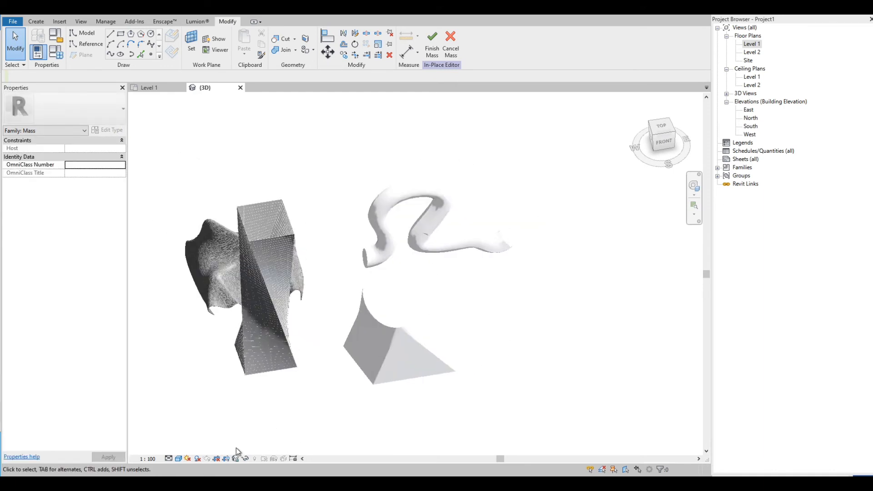
click(171, 459)
click(178, 458)
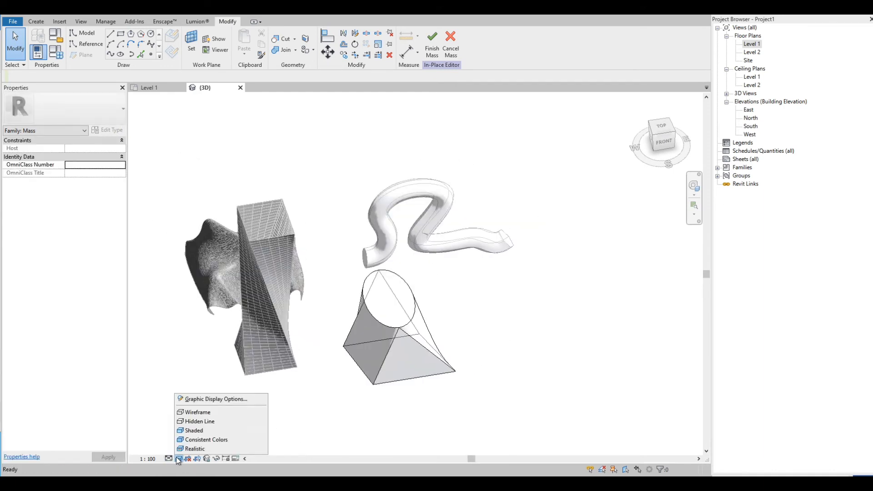
click(195, 433)
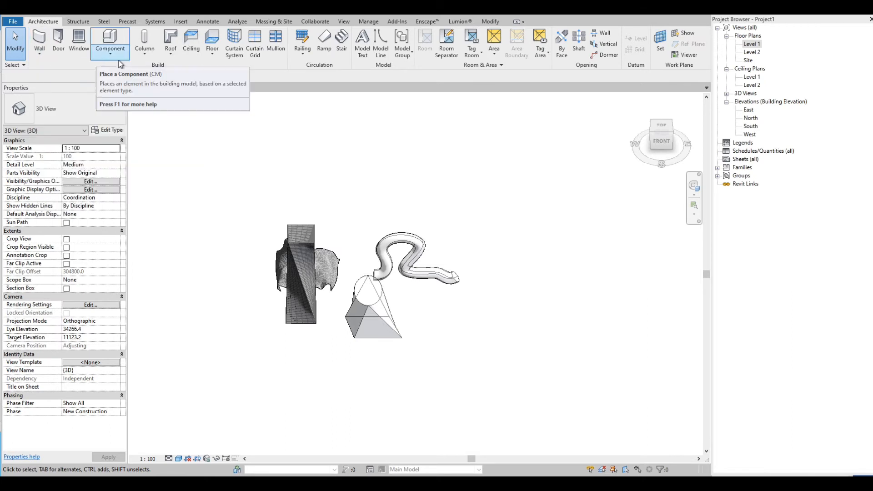
- Place Generic - 200mm walls by face on the new mass's sides, unjoining the conflicting elements, and end the command
click(40, 55)
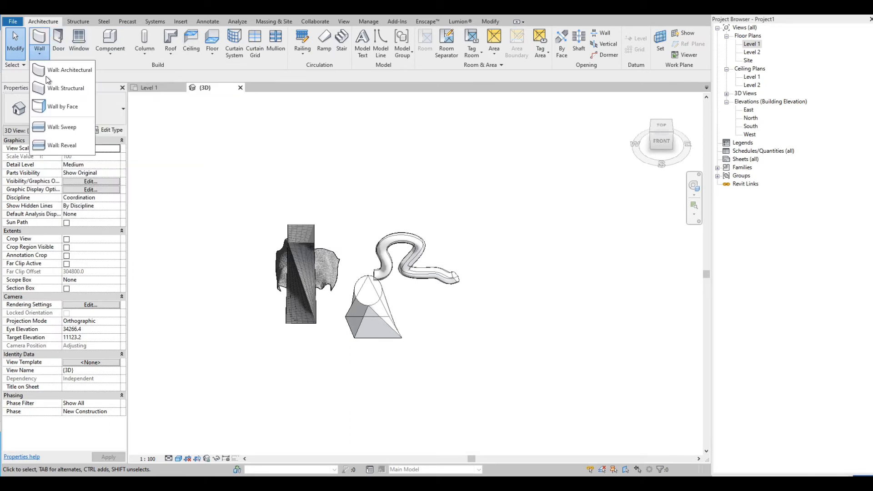
click(63, 113)
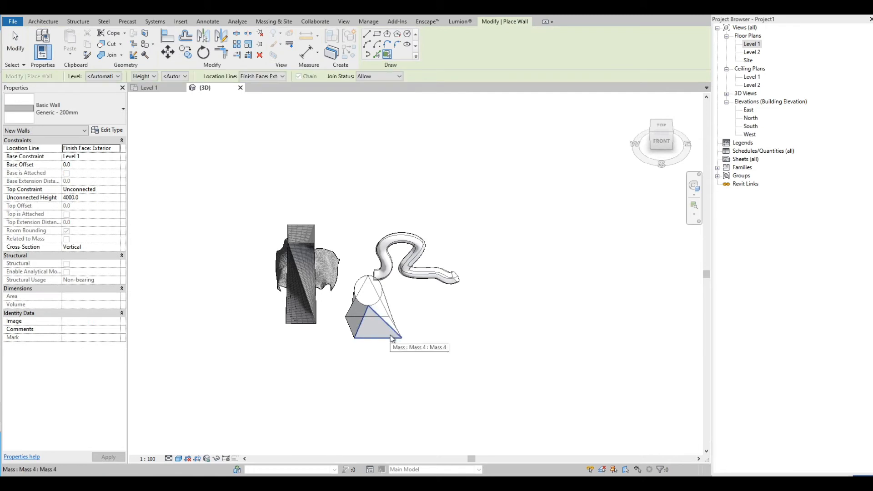
scroll(366, 337, up, 5)
scroll(320, 276, down, 2)
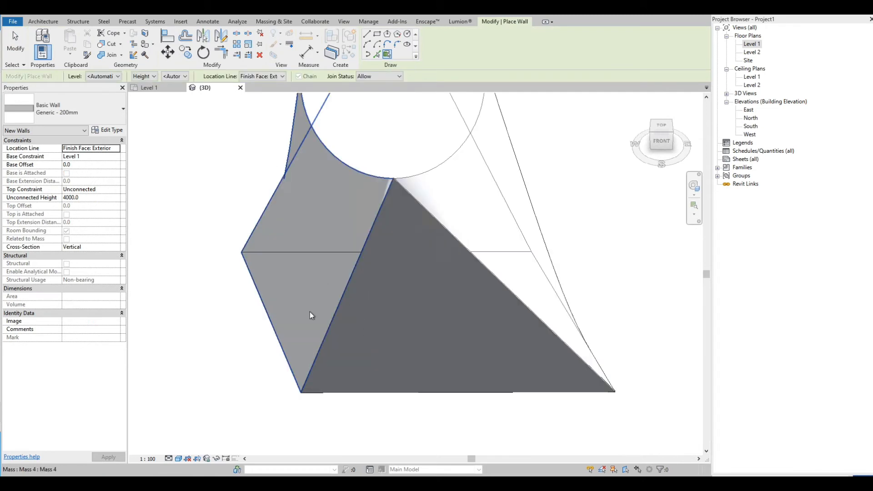
scroll(312, 309, down, 2)
click(373, 279)
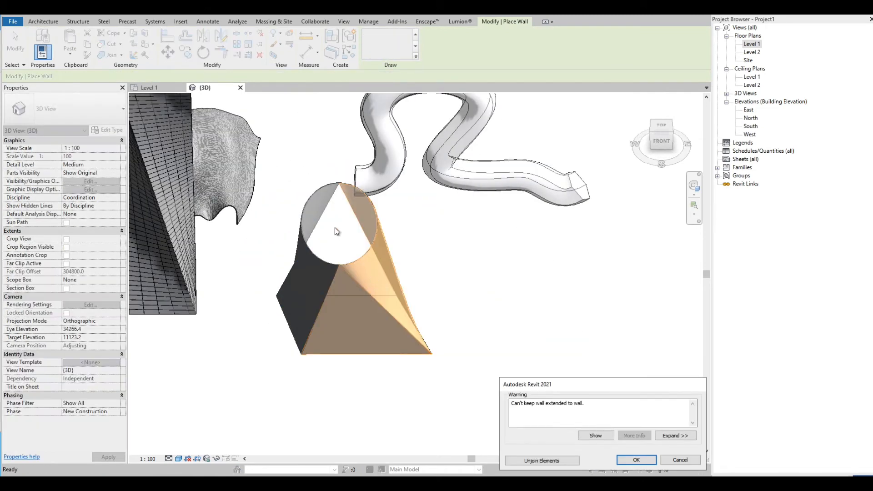
click(530, 460)
key(Escape)
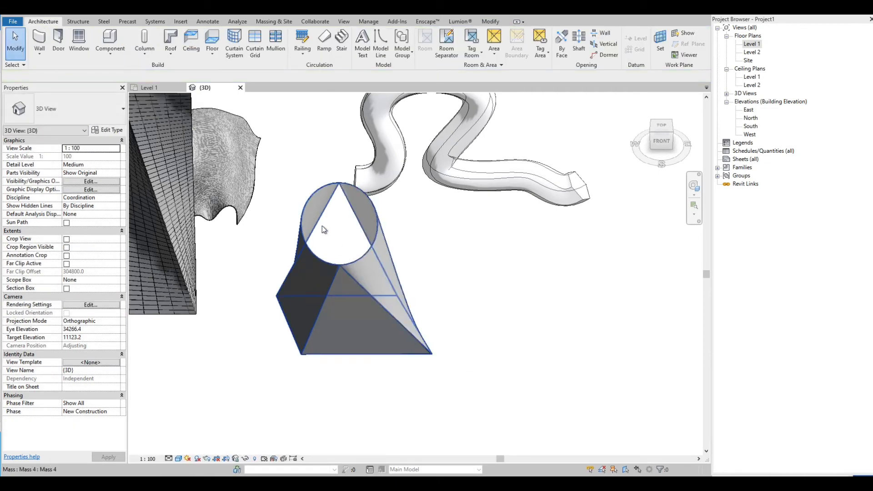
- Add a wall by face on the mass's remaining uncovered triangular side, unjoin the conflicting elements, and end the command
shift+middle_drag(344, 228, 245, 273)
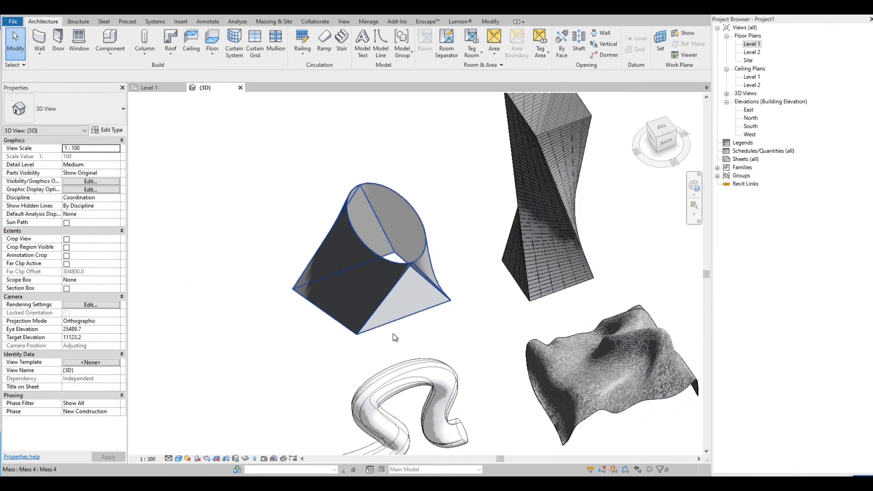
scroll(444, 287, up, 3)
click(259, 287)
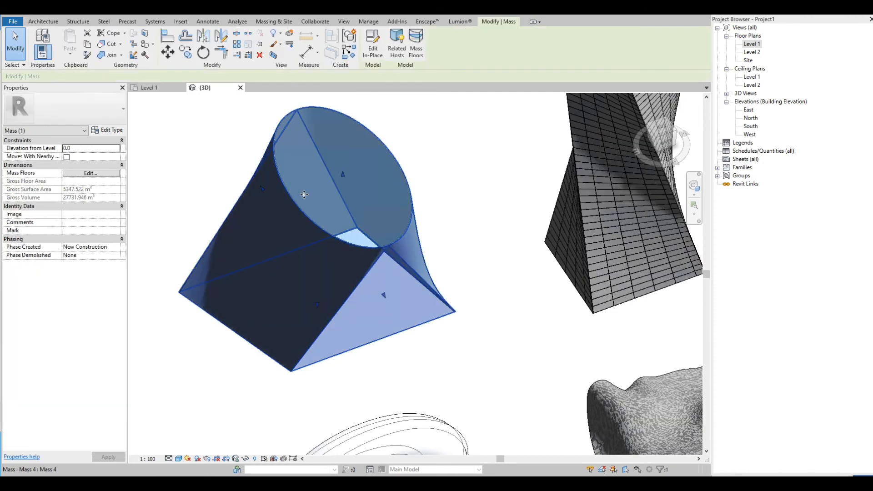
click(489, 230)
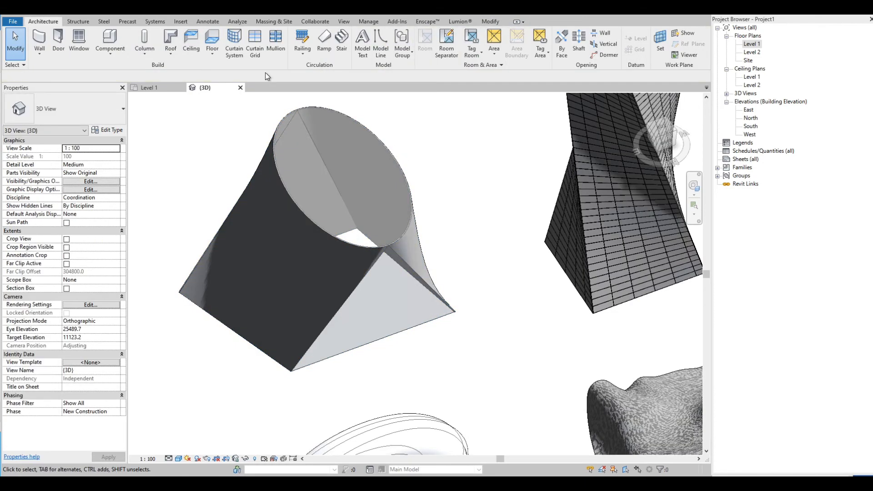
click(40, 54)
click(55, 106)
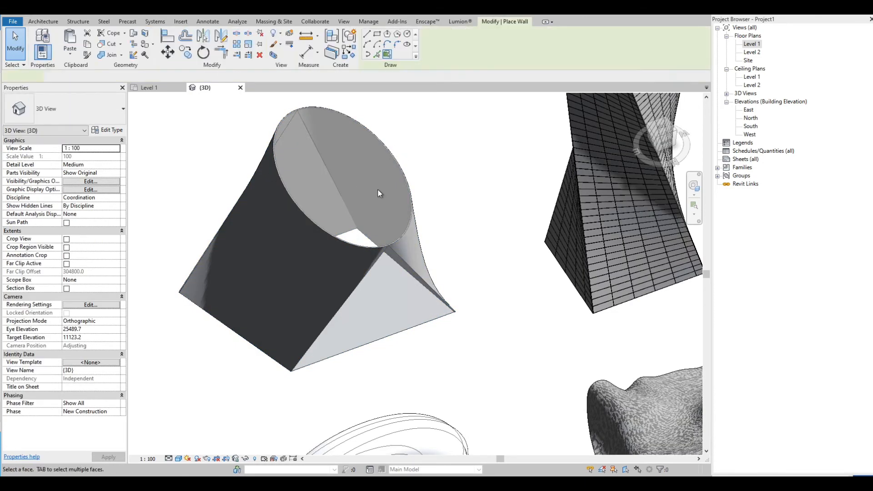
click(384, 298)
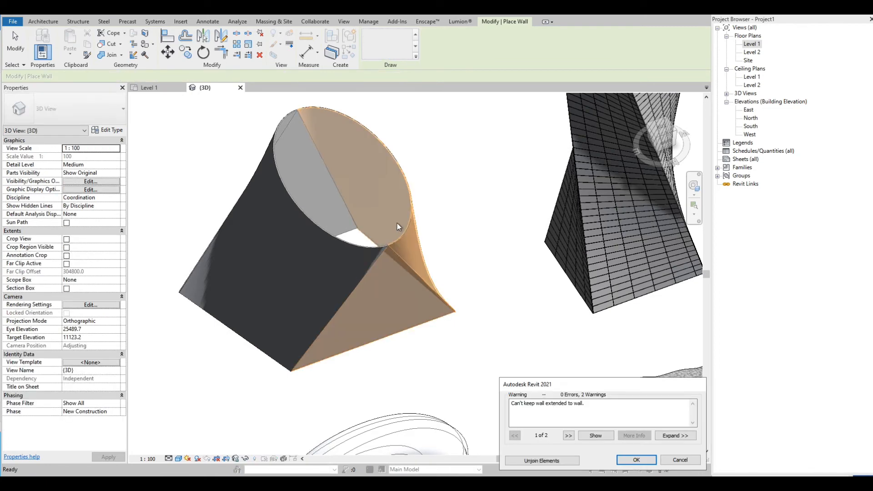
click(532, 462)
key(Escape)
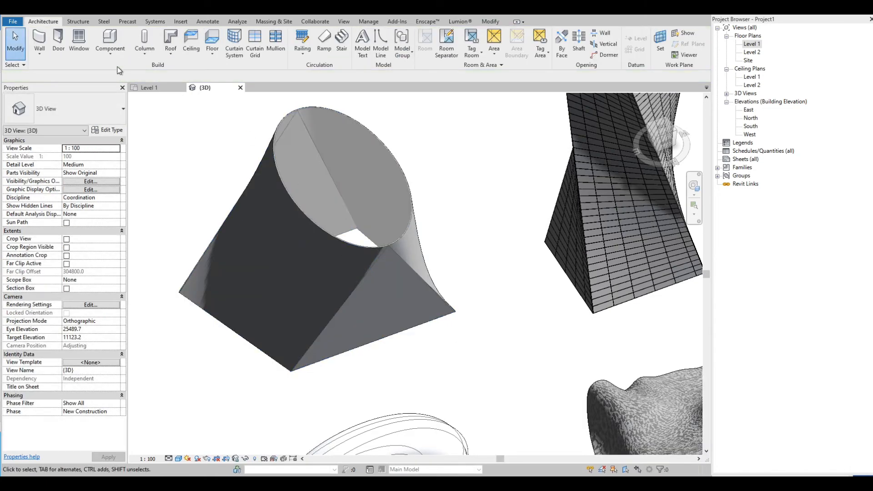
- Turn on shadows in the 3D view
click(40, 53)
click(56, 107)
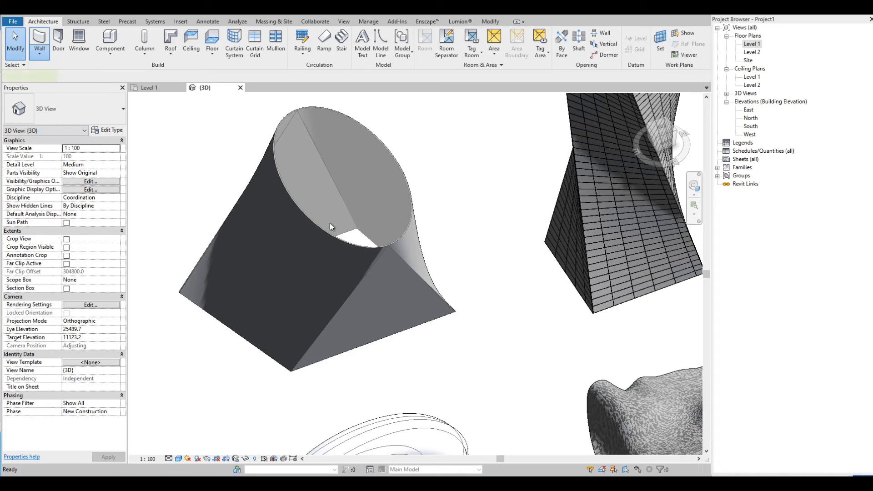
scroll(328, 214, down, 4)
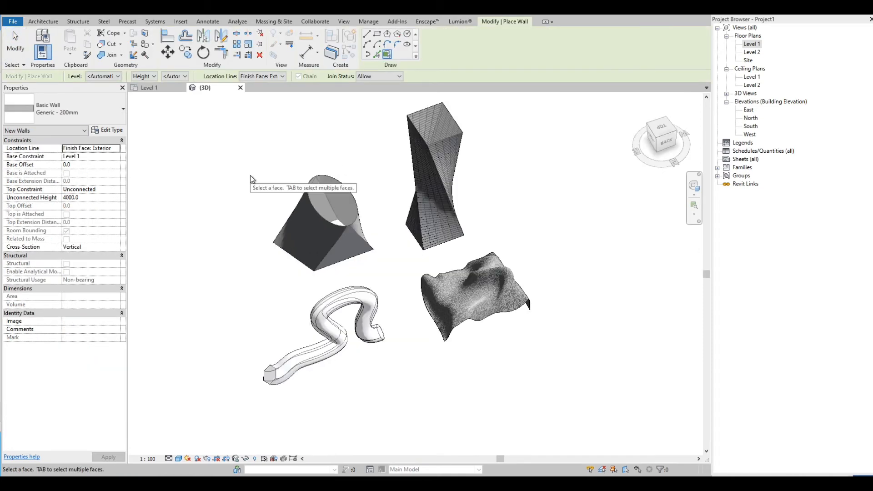
shift+middle_drag(197, 225, 295, 413)
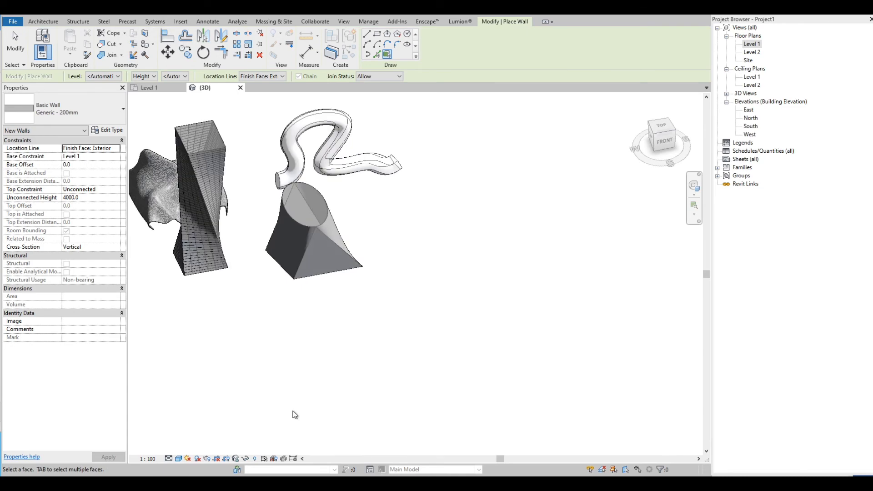
click(197, 459)
shift+middle_drag(462, 285, 488, 162)
scroll(481, 157, up, 3)
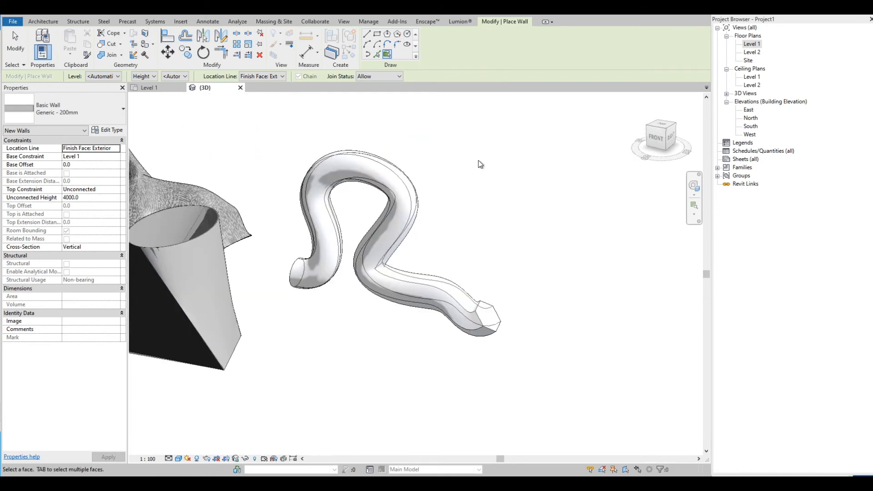
click(44, 22)
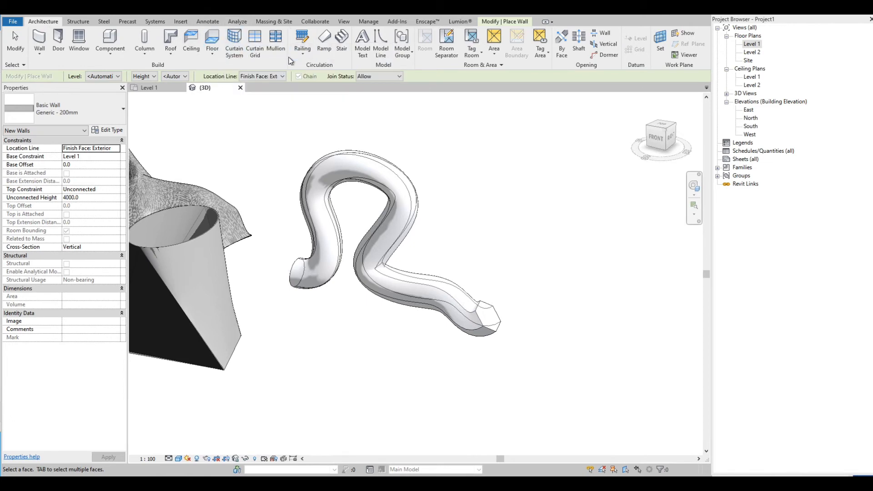
click(213, 56)
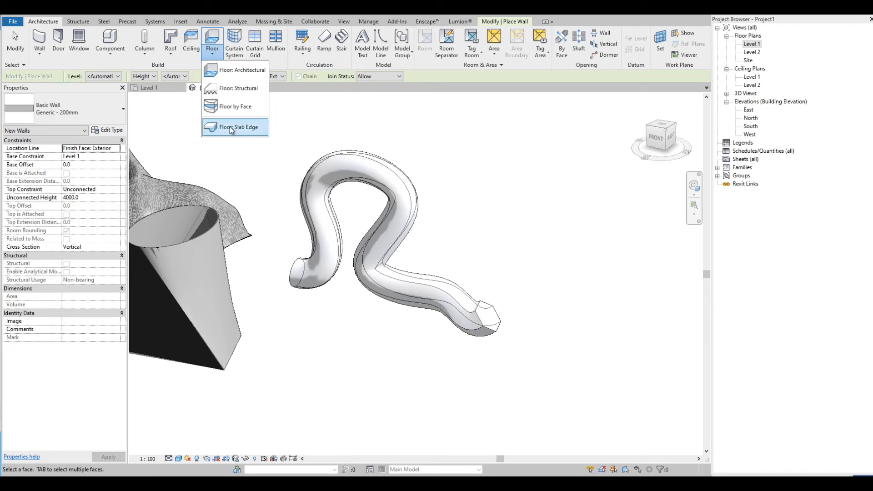
click(429, 76)
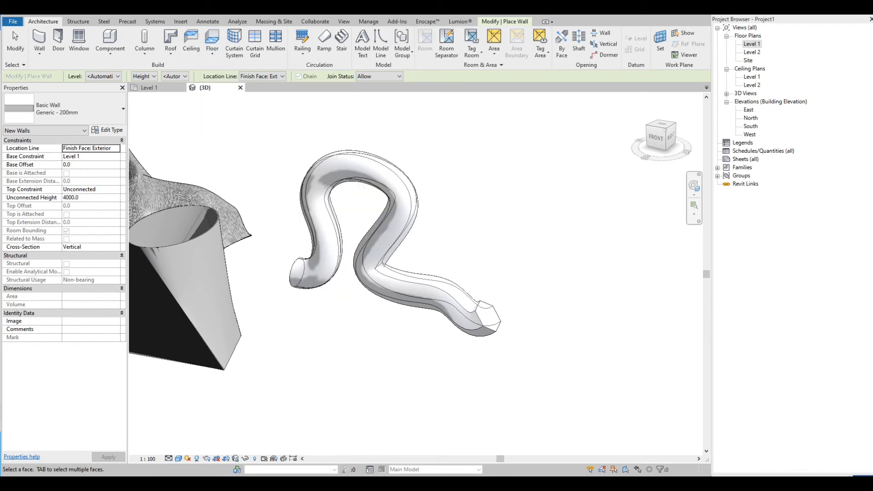
- Start a 1500 x 3000mm curtain system by face and select the visible faces along the winding tube-shaped mass
click(285, 22)
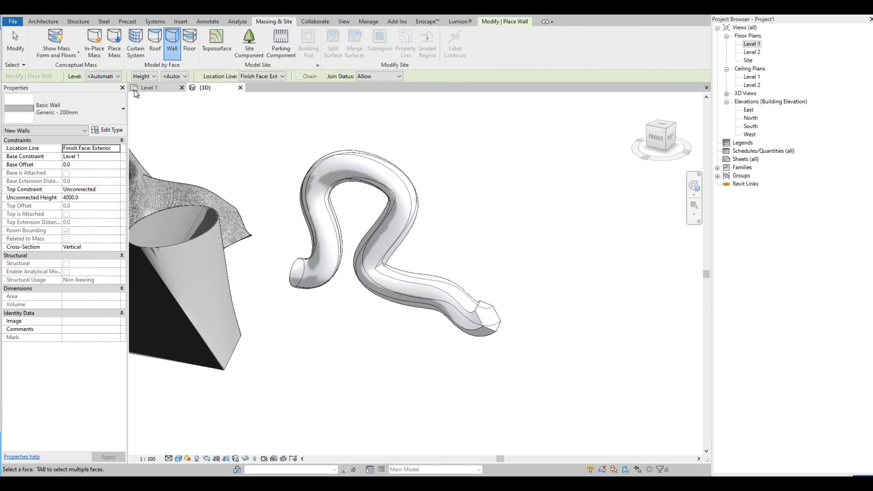
click(129, 37)
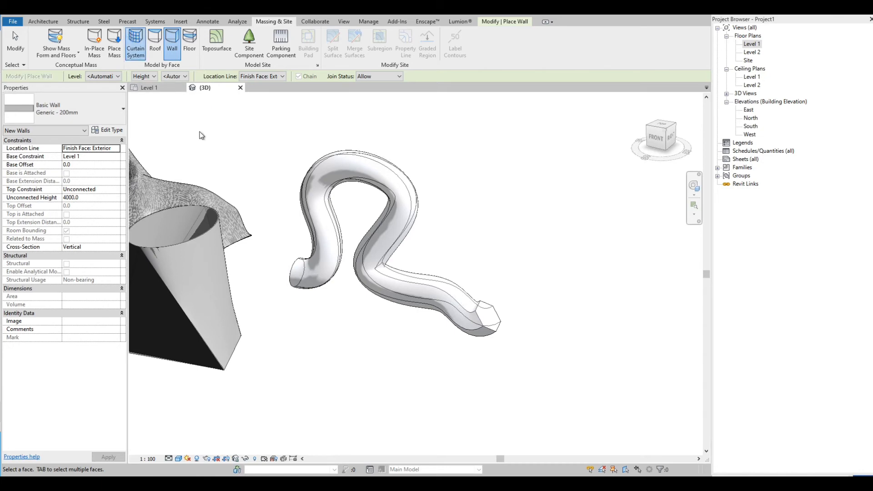
click(396, 223)
shift+middle_drag(439, 206, 346, 308)
scroll(405, 298, up, 5)
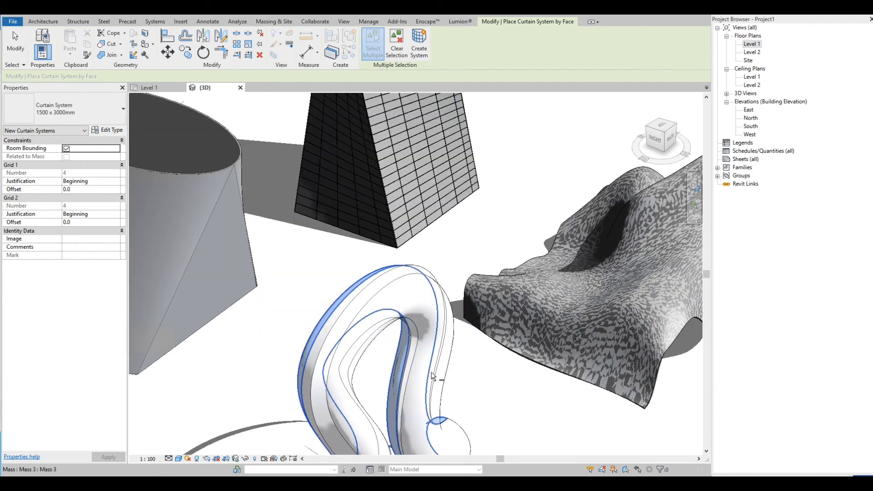
click(454, 344)
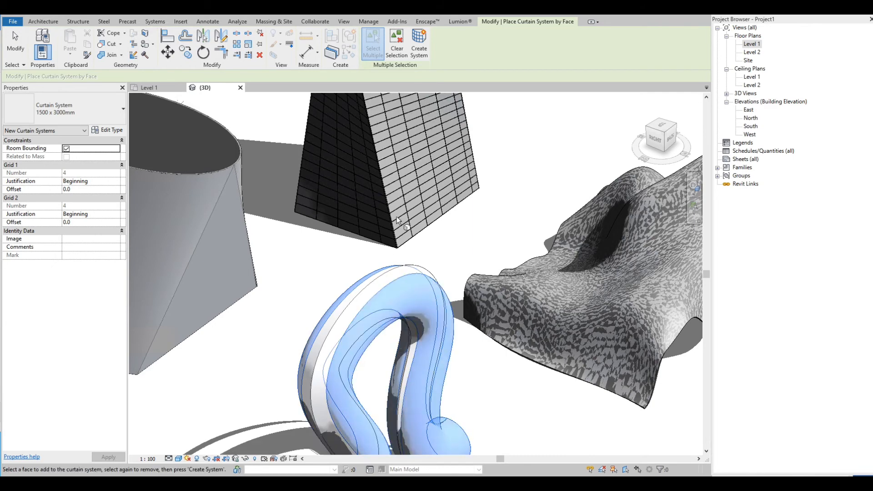
scroll(454, 344, down, 4)
click(353, 392)
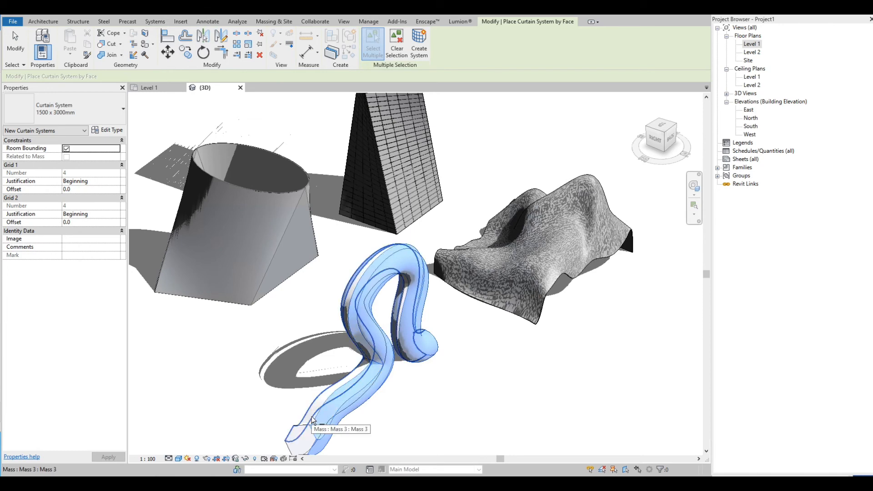
- Add the unselected narrow face strip on the inner side of the tube's bend to the curtain system selection
scroll(309, 431, up, 4)
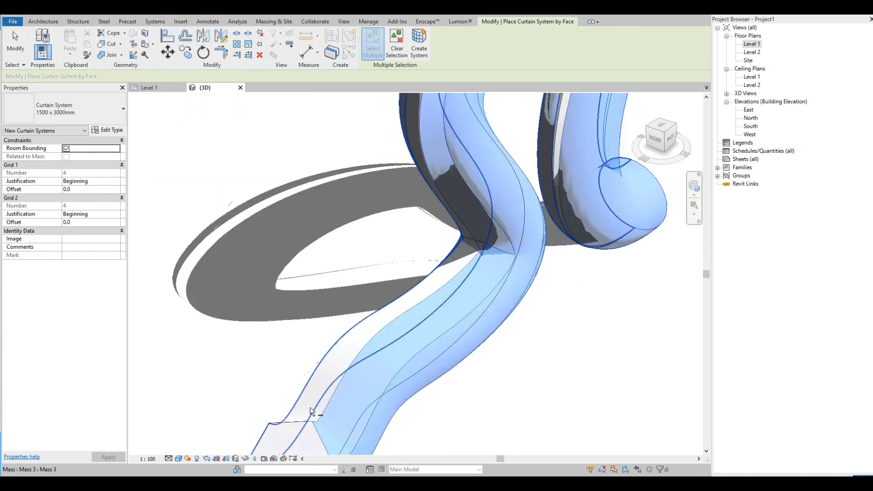
scroll(319, 339, down, 5)
shift+middle_drag(323, 373, 437, 364)
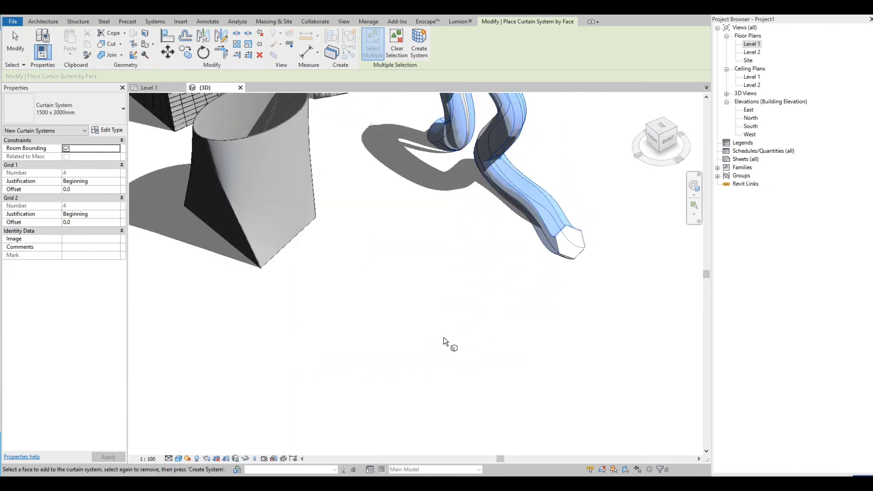
scroll(444, 337, down, 3)
scroll(444, 213, up, 5)
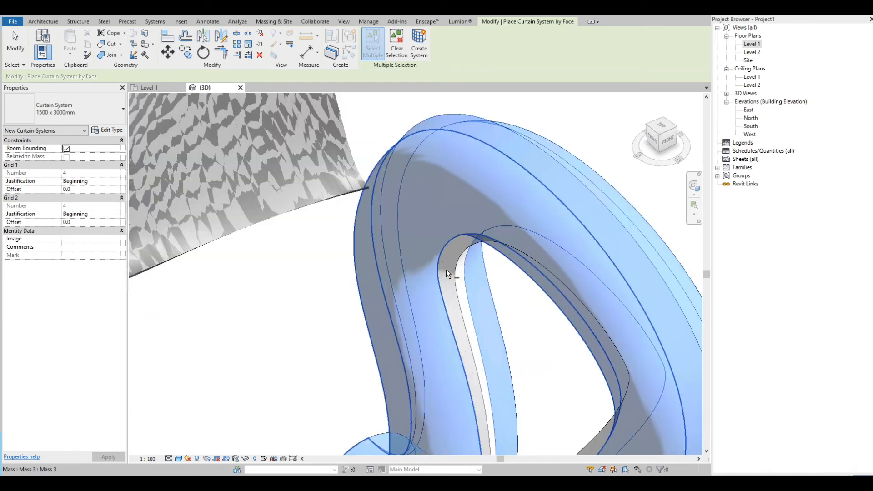
scroll(464, 336, up, 5)
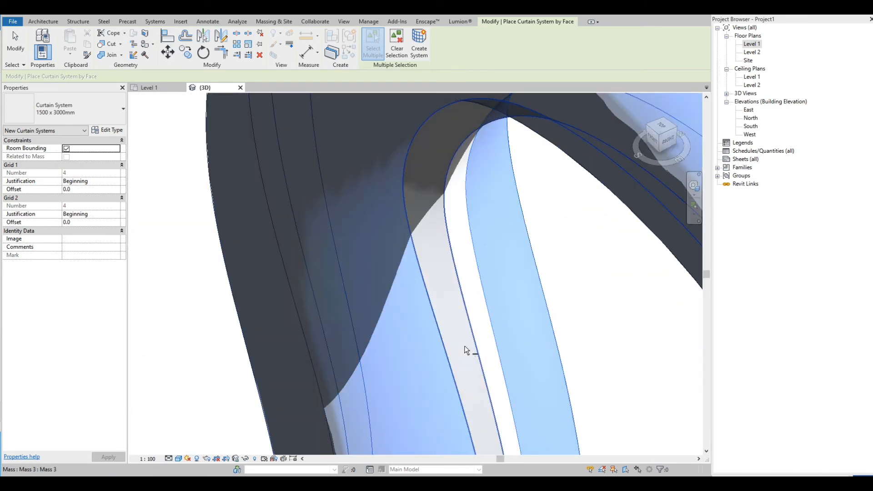
click(465, 346)
- Create the curtain system on the selected tube faces and resolve the mullion placement errors by deleting the offending elements
scroll(463, 250, down, 10)
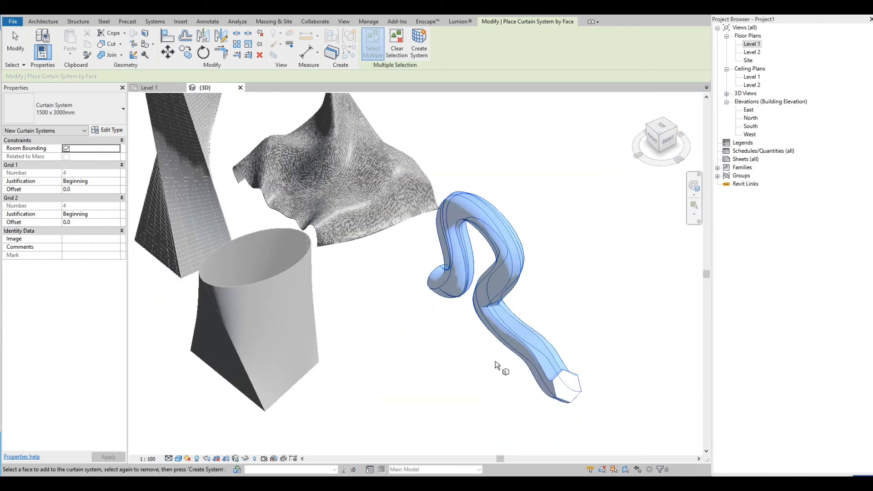
shift+middle_drag(495, 362, 586, 348)
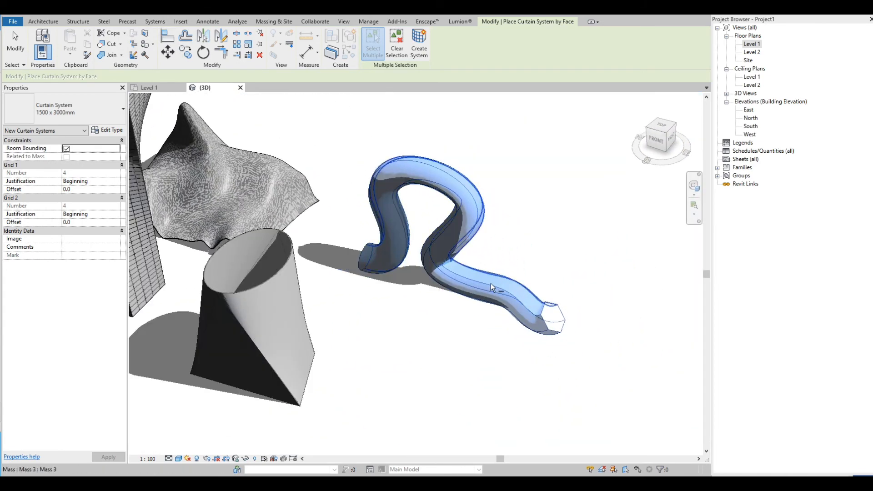
click(419, 44)
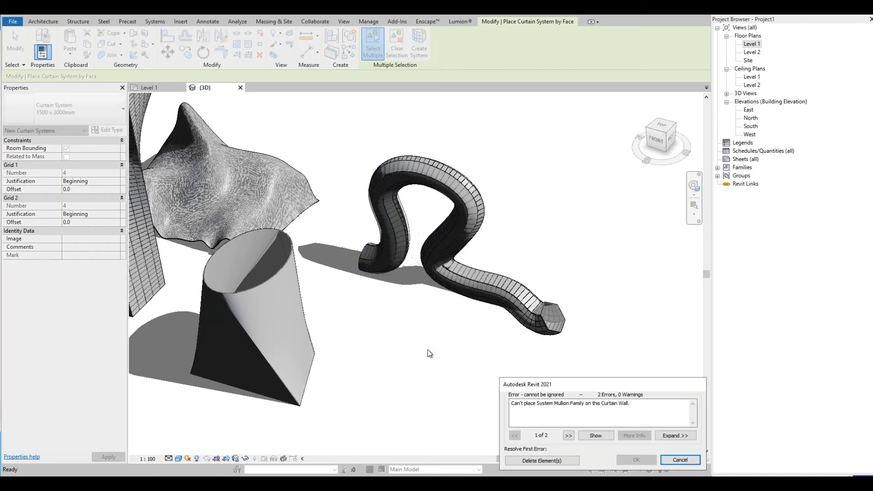
click(535, 462)
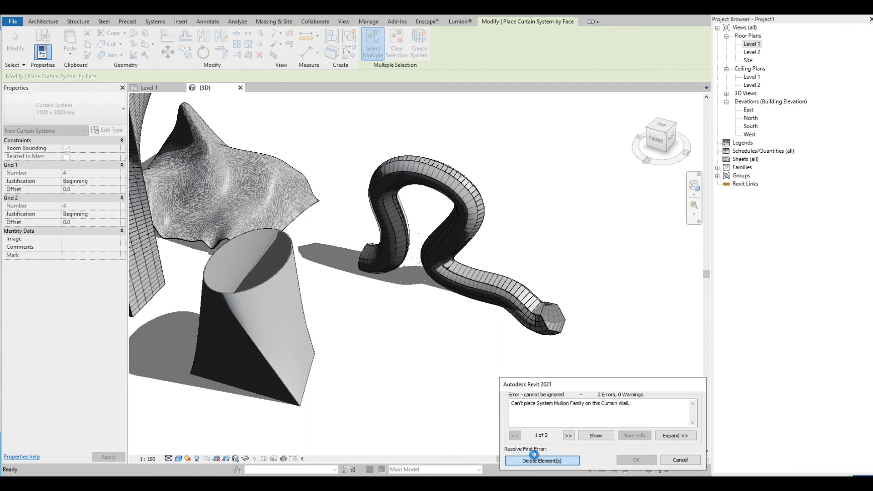
click(535, 457)
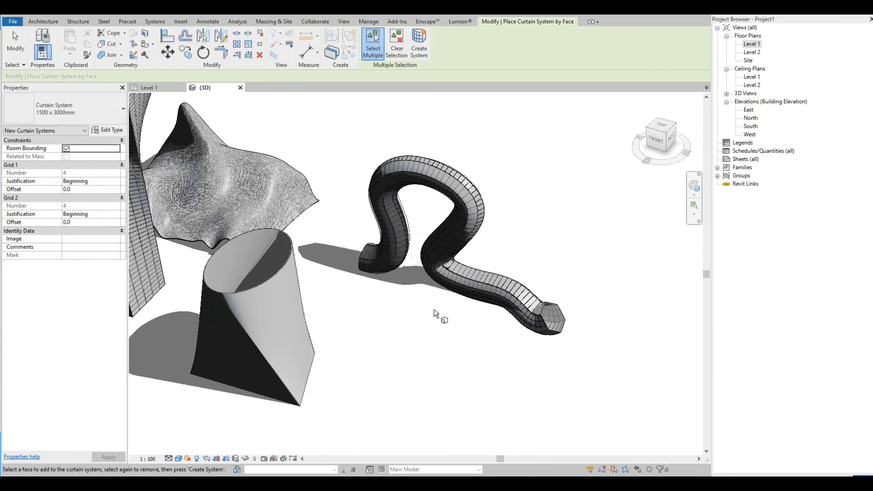
- Examine the four finished mass forms and their shadows from several isometric corner directions
scroll(455, 327, down, 1)
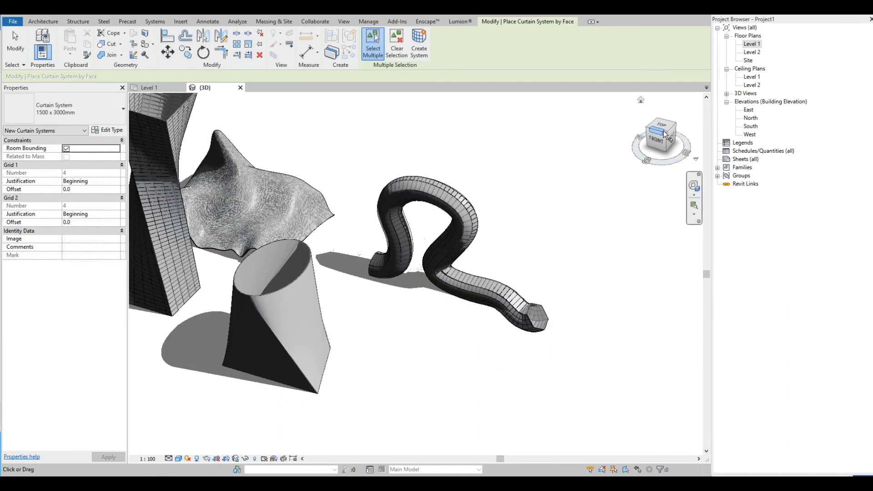
click(665, 133)
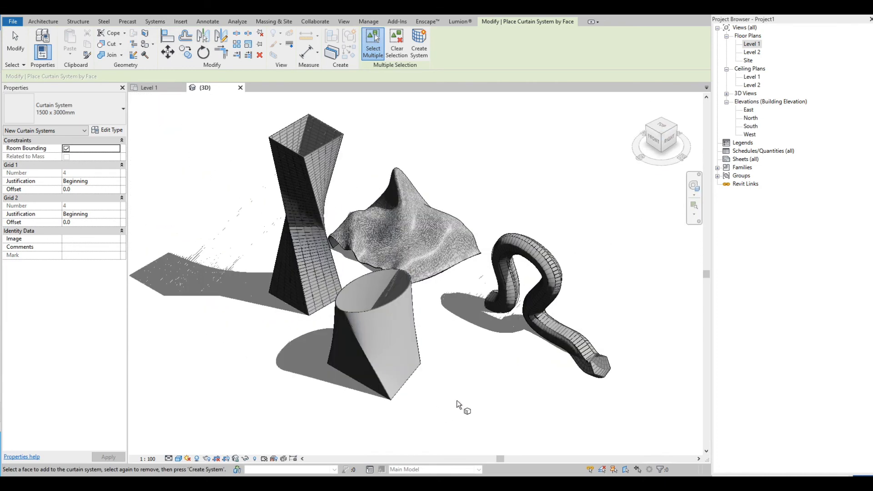
click(663, 120)
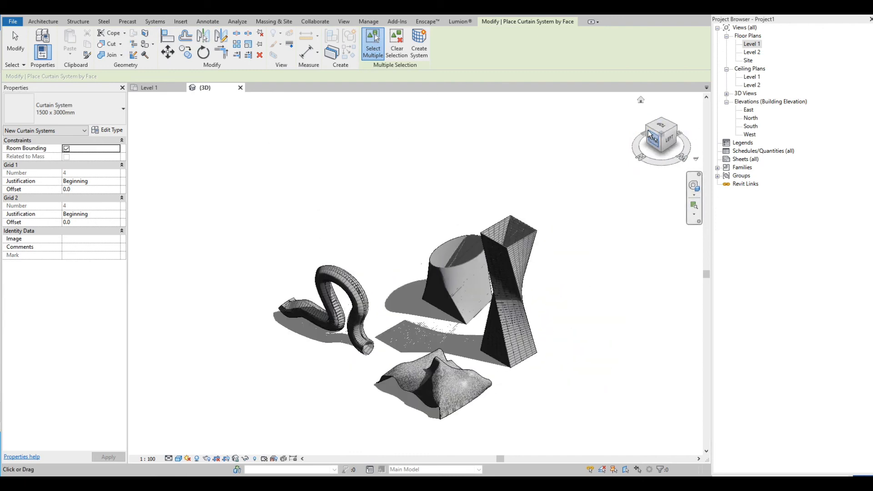
click(649, 130)
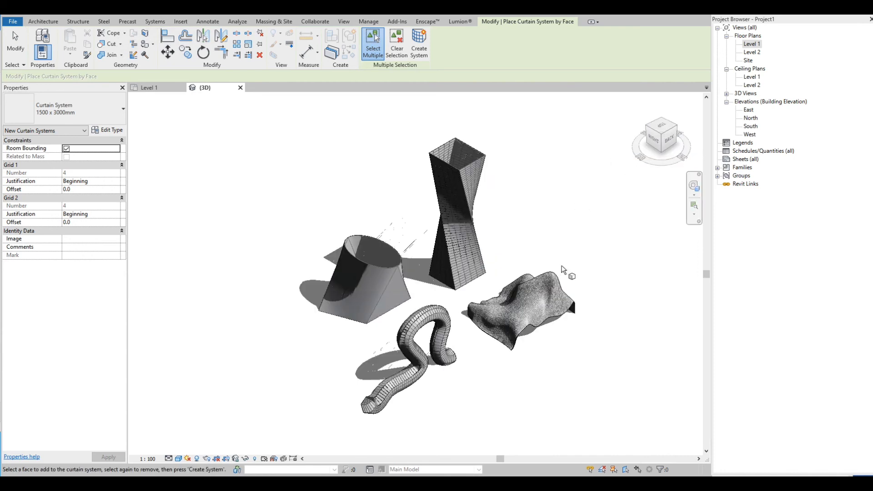
click(662, 121)
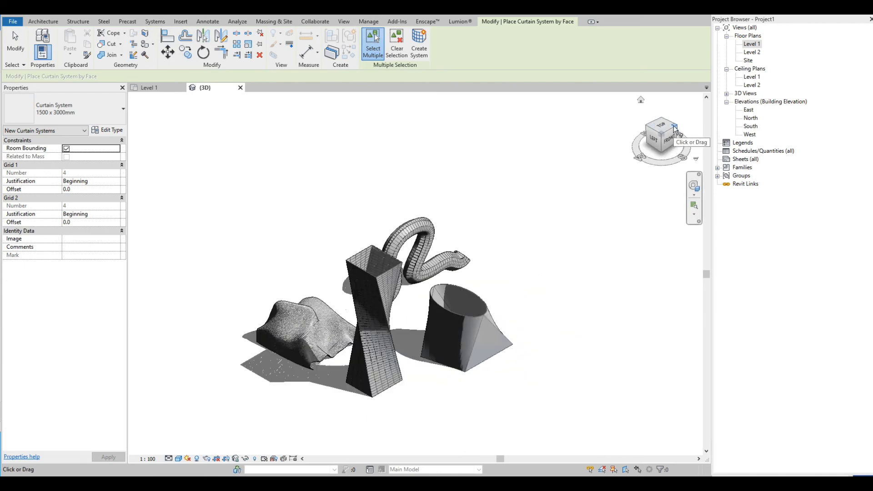
click(675, 128)
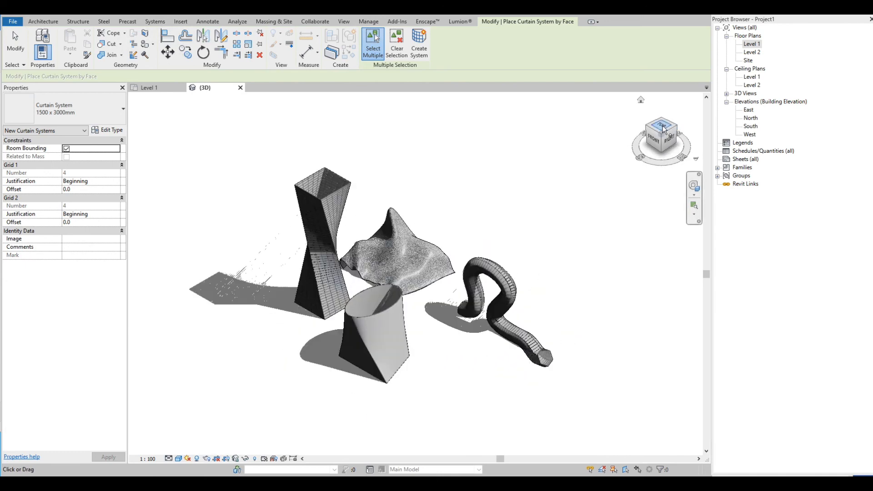
click(648, 129)
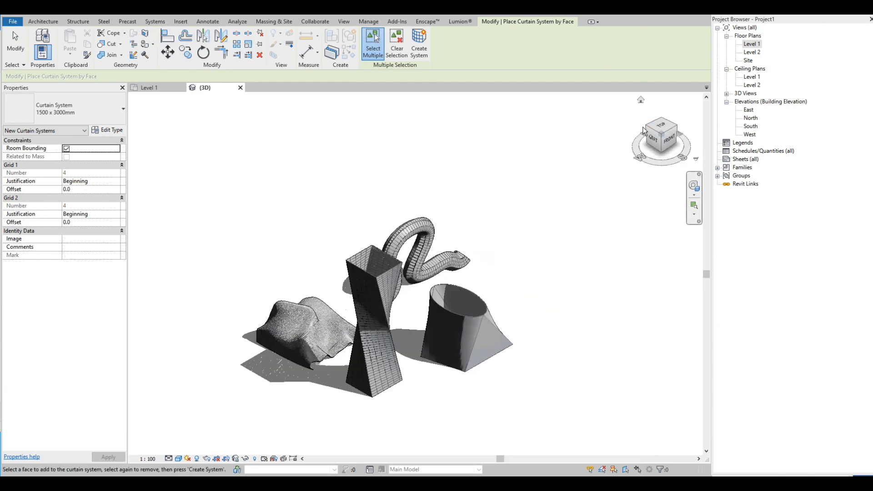
click(646, 131)
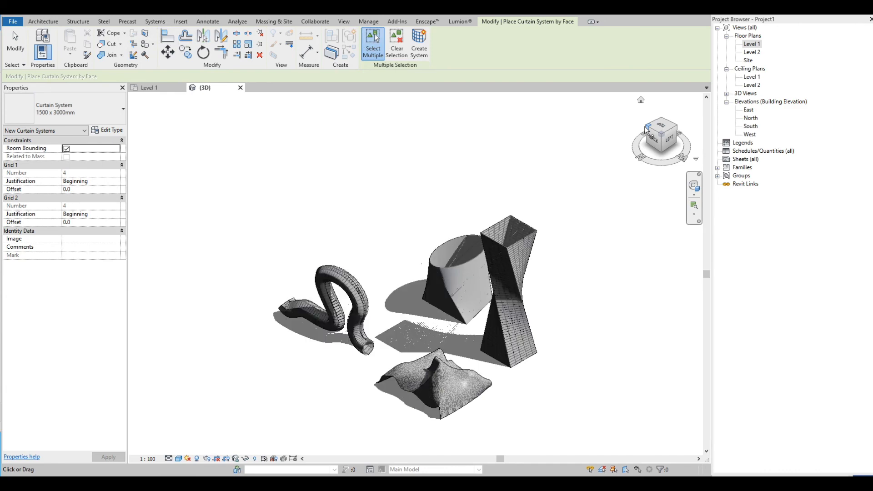
click(648, 130)
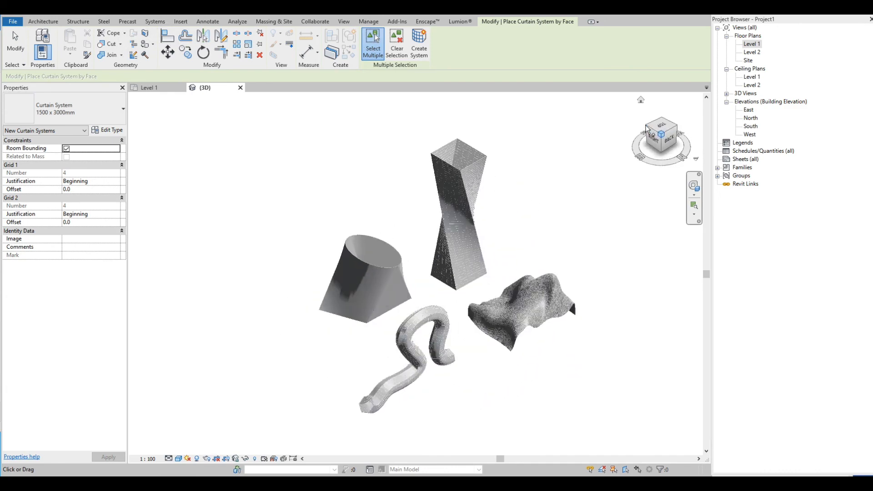
scroll(638, 246, up, 2)
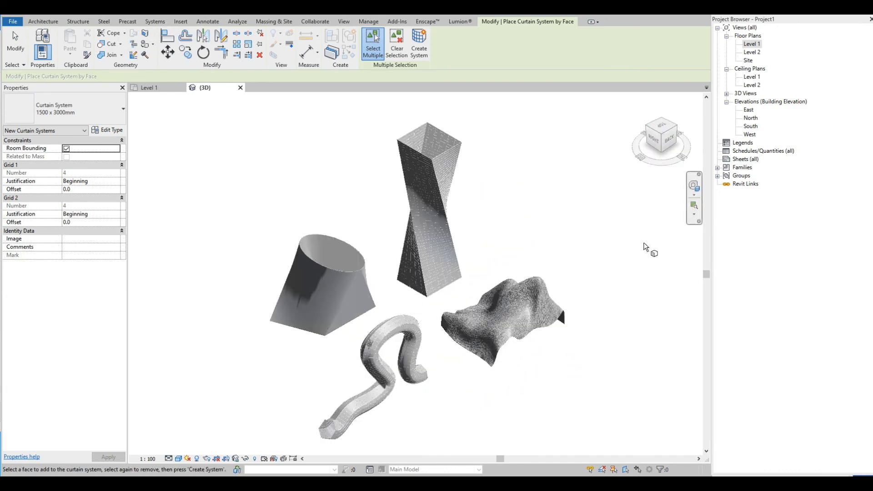